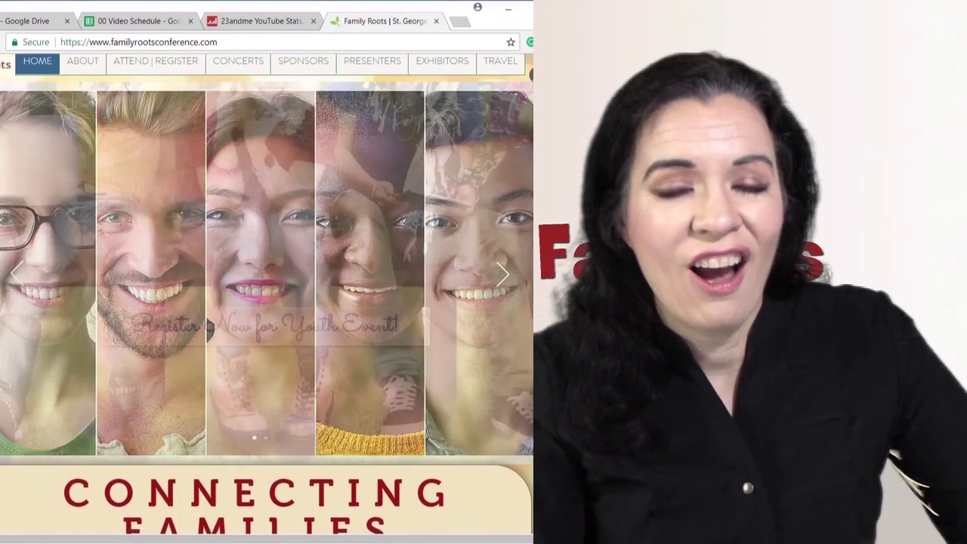
# - Scroll the Family Roots Conference homepage down to the Saturday Youth Event and Saturday Night Concert sections
pyautogui.scroll(-1, 266, 295)
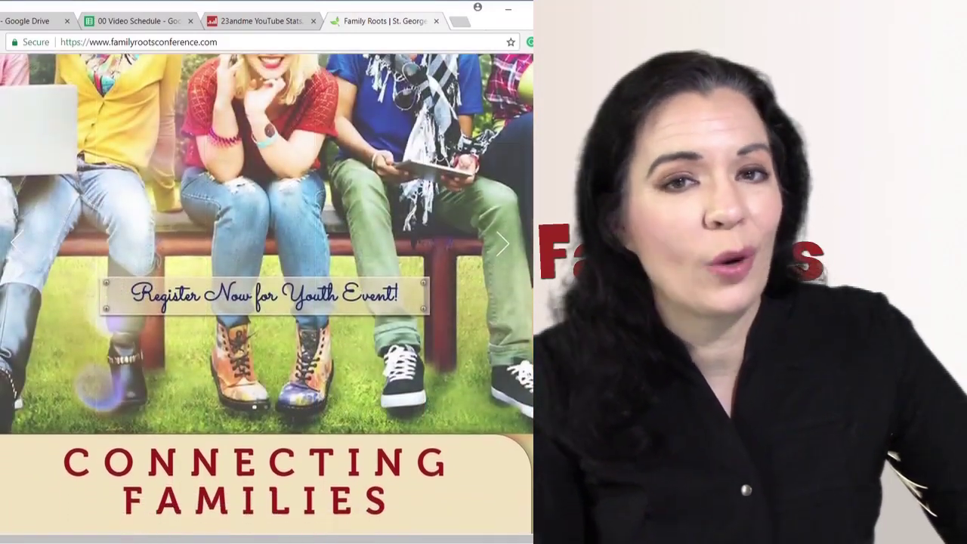
pyautogui.scroll(-1, 266, 294)
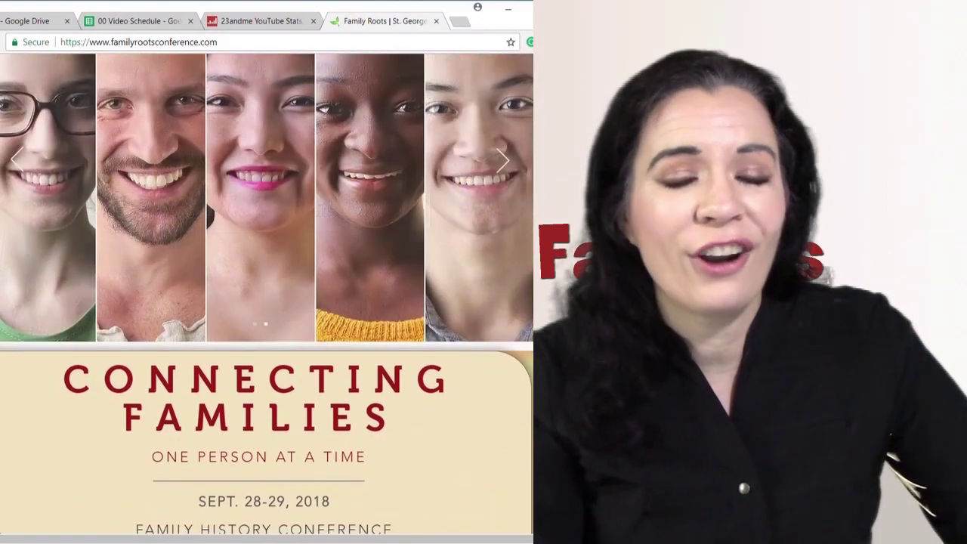
pyautogui.scroll(-1, 266, 294)
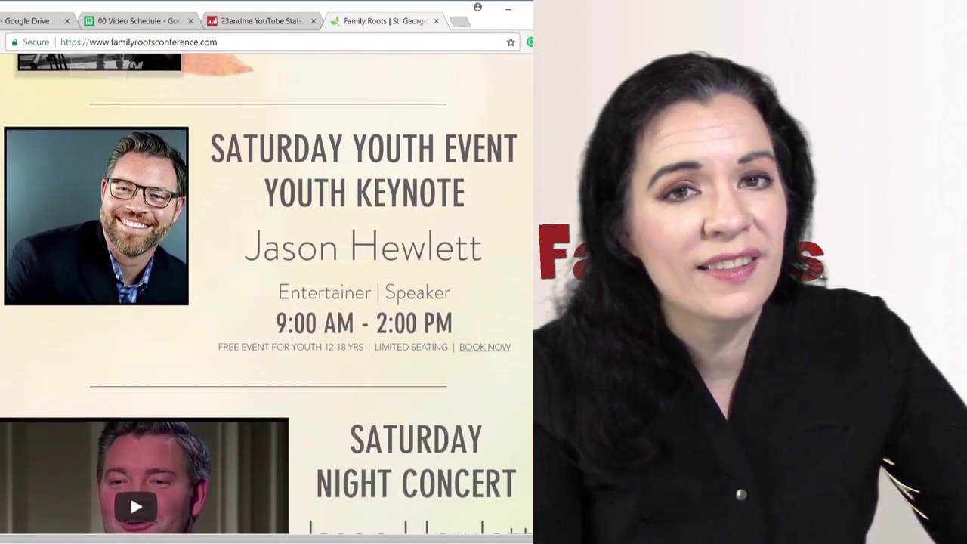
pyautogui.scroll(-3, 266, 295)
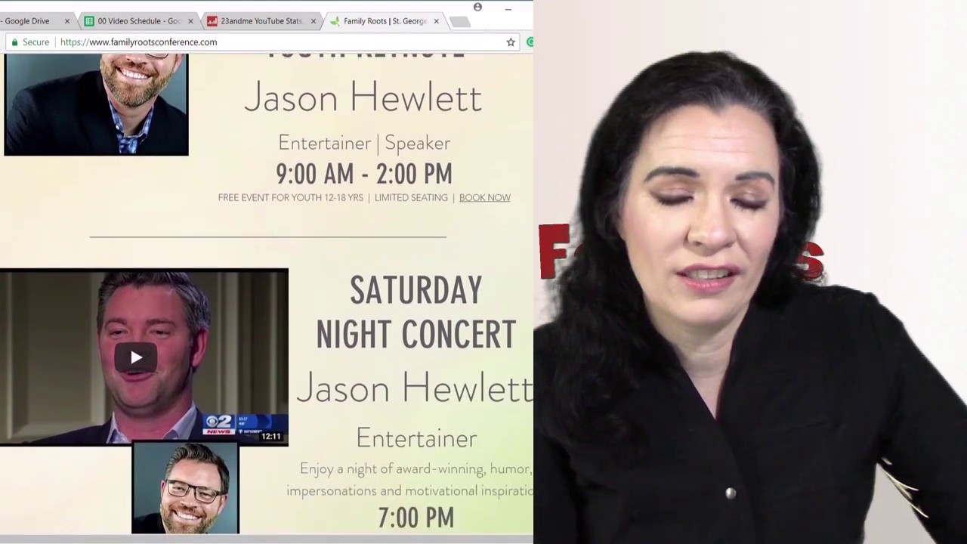
pyautogui.scroll(-2, 266, 294)
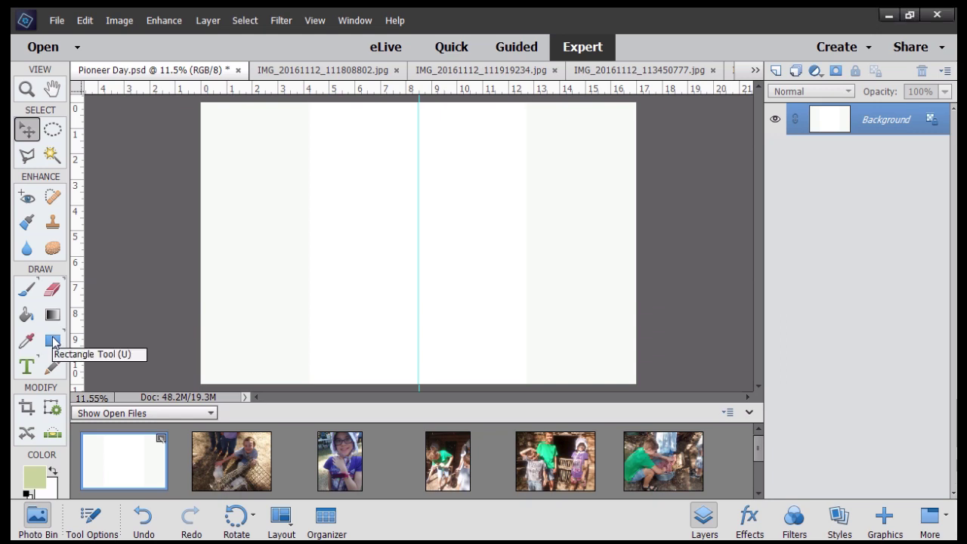
# - Draw a rectangle shape near the top left of the page and change its fill to dark blue
pyautogui.click(53, 341)
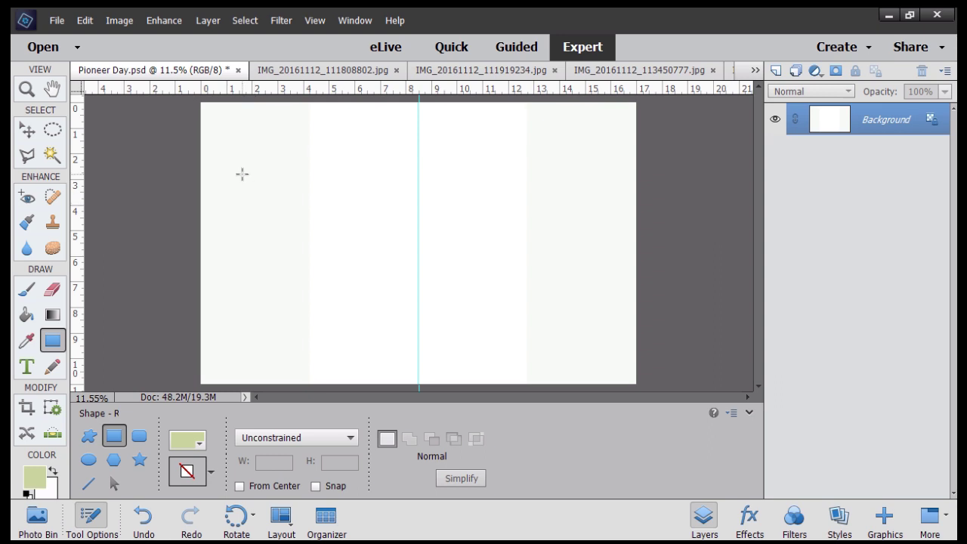
pyautogui.moveTo(223, 118); pyautogui.dragTo(324, 235)
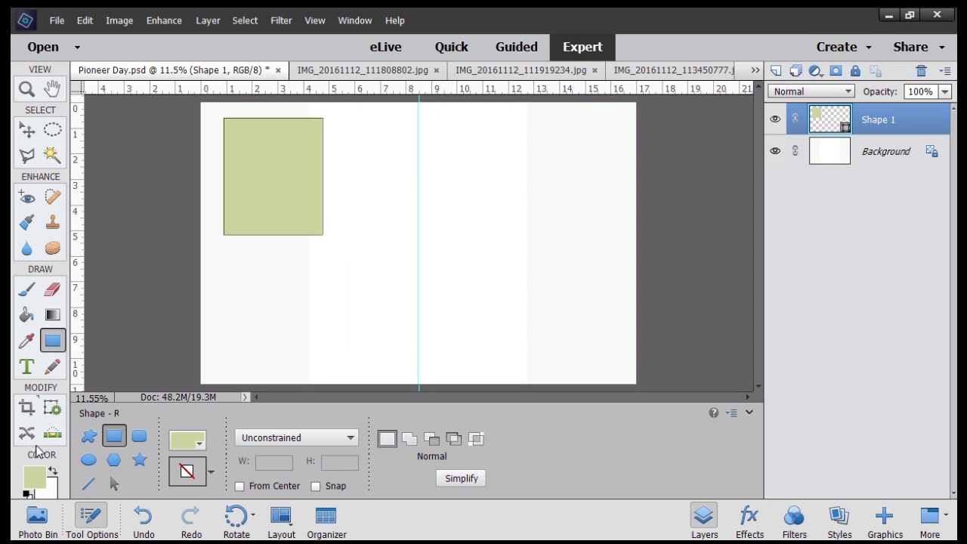
pyautogui.click(189, 444)
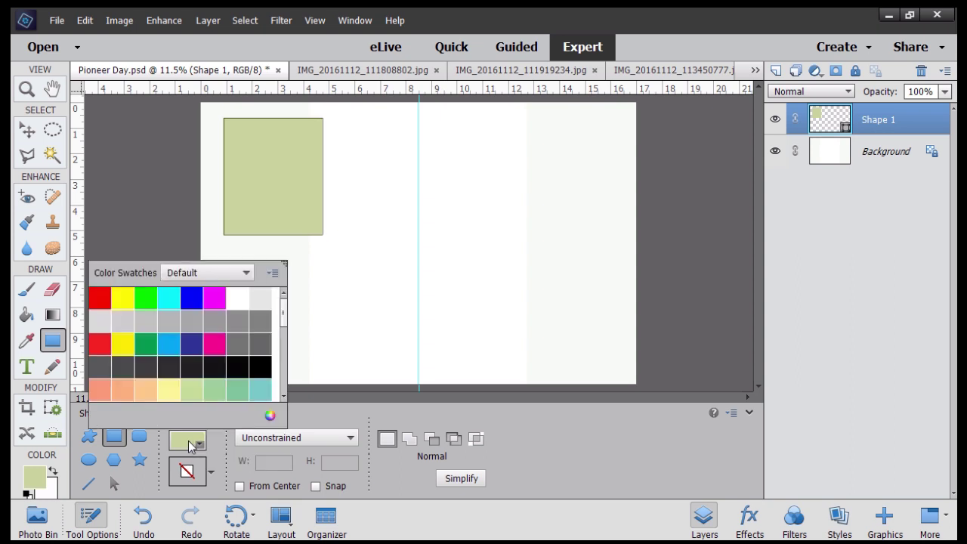
pyautogui.click(192, 344)
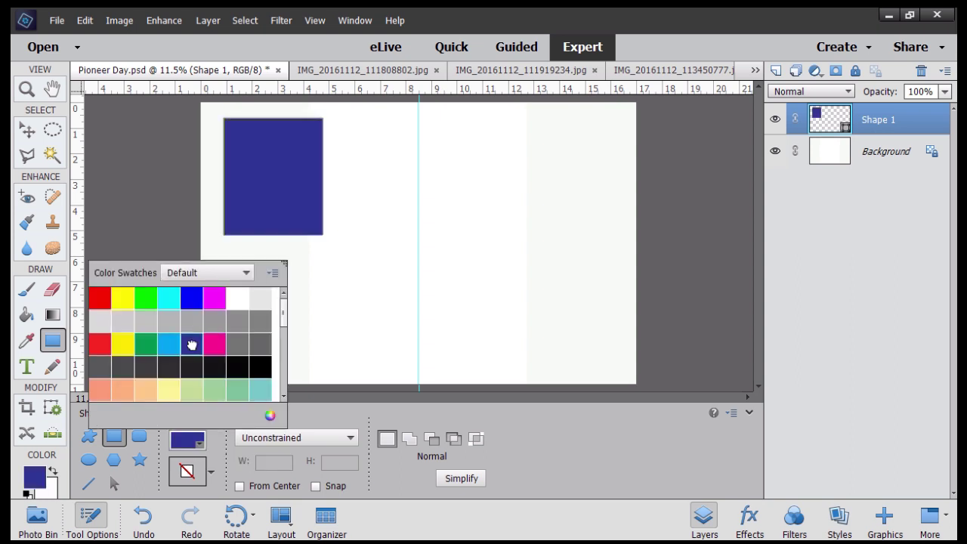
pyautogui.click(408, 312)
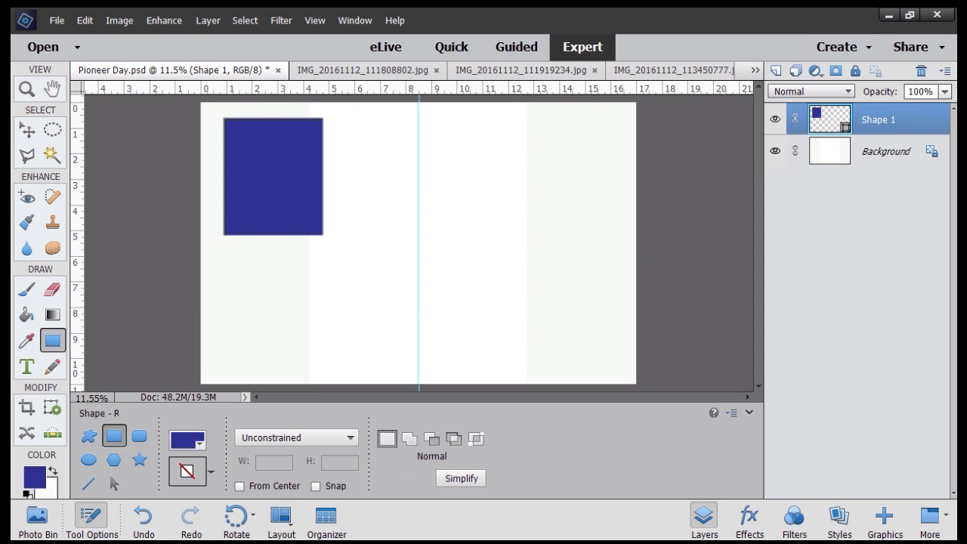
# - Move the blue rectangle right of the centre guide and drop photo IMG_20161112_113450777 onto the canvas
pyautogui.click(23, 129)
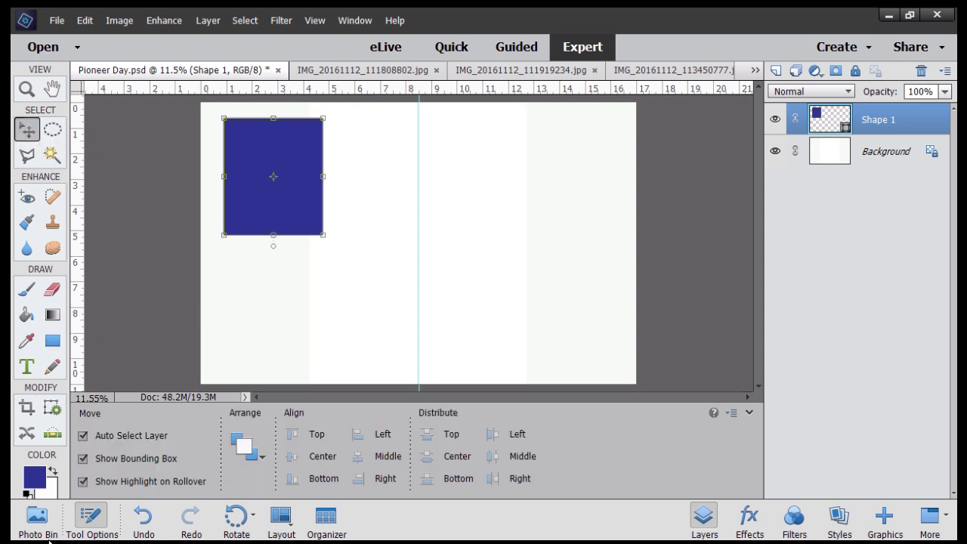
pyautogui.click(35, 520)
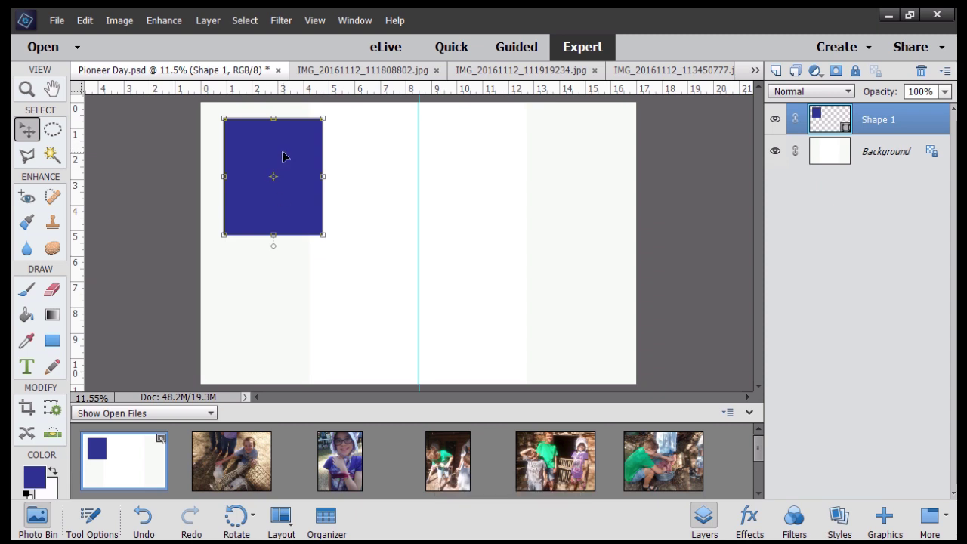
pyautogui.moveTo(283, 156); pyautogui.dragTo(498, 164)
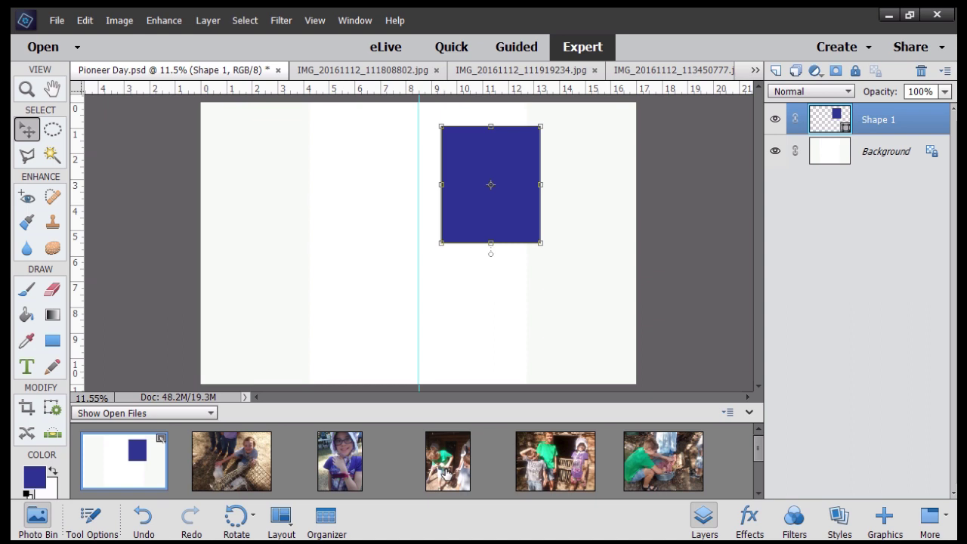
pyautogui.moveTo(447, 462); pyautogui.dragTo(455, 250)
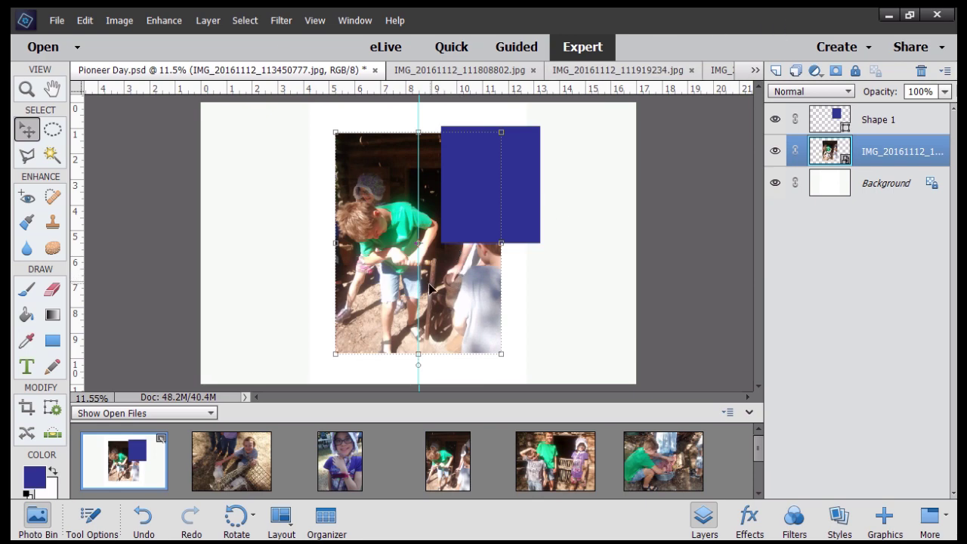
pyautogui.click(529, 201)
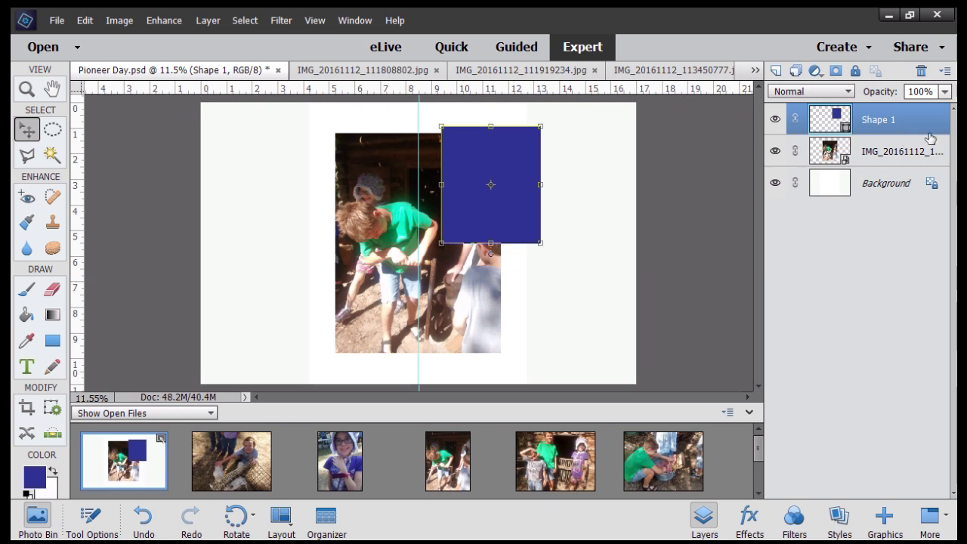
# - Raise the photo layer above Shape 1 and slide the photo right to cover the blue rectangle
pyautogui.moveTo(891, 154); pyautogui.dragTo(891, 112)
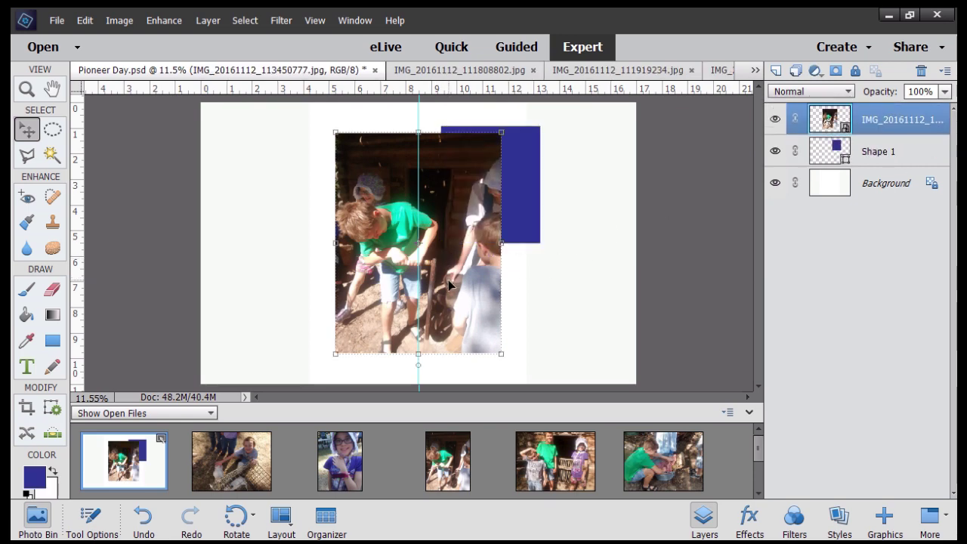
pyautogui.moveTo(448, 281); pyautogui.dragTo(486, 277)
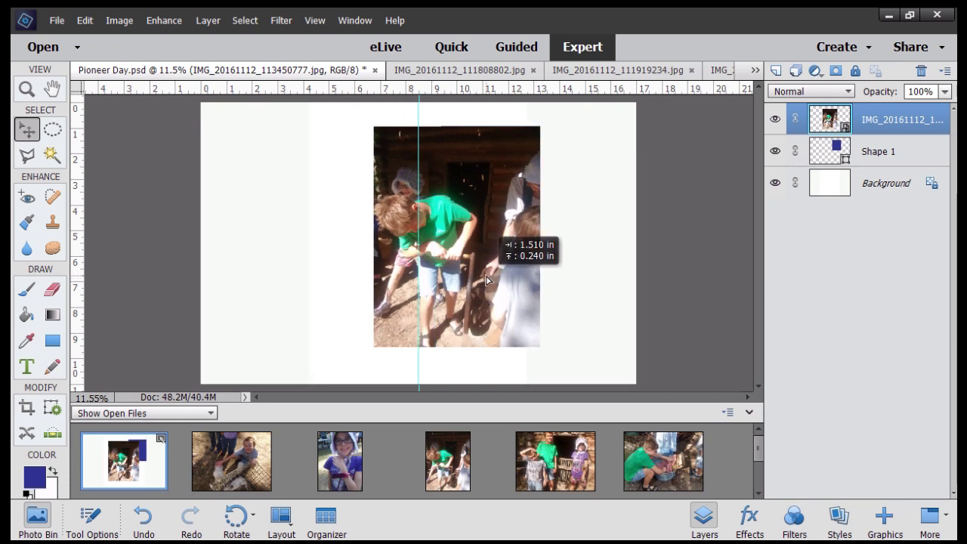
pyautogui.moveTo(486, 276); pyautogui.dragTo(495, 272)
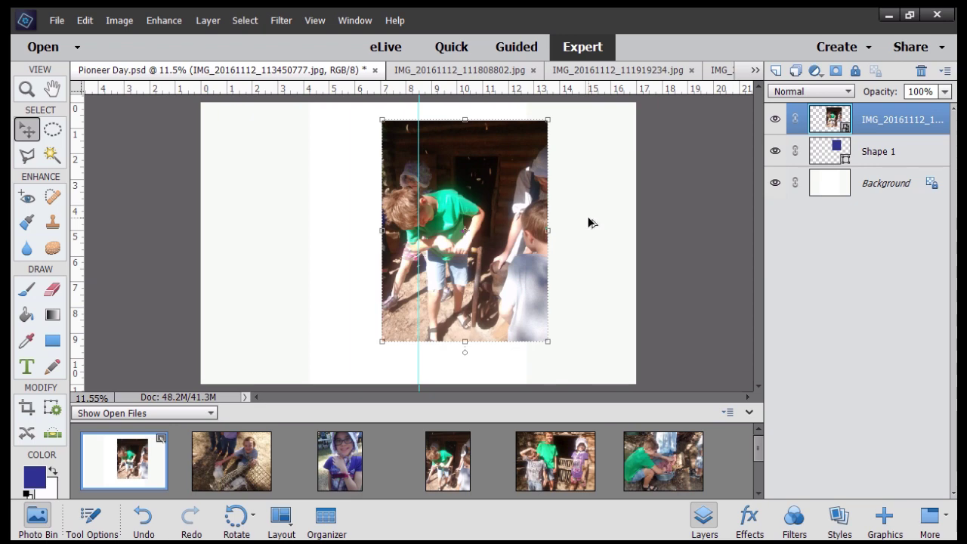
# - Clip the photo into Shape 1 with Ctrl+G and scale it to 71.24% so the boy fills the frame
pyautogui.hotkey('ctrl', 'g')
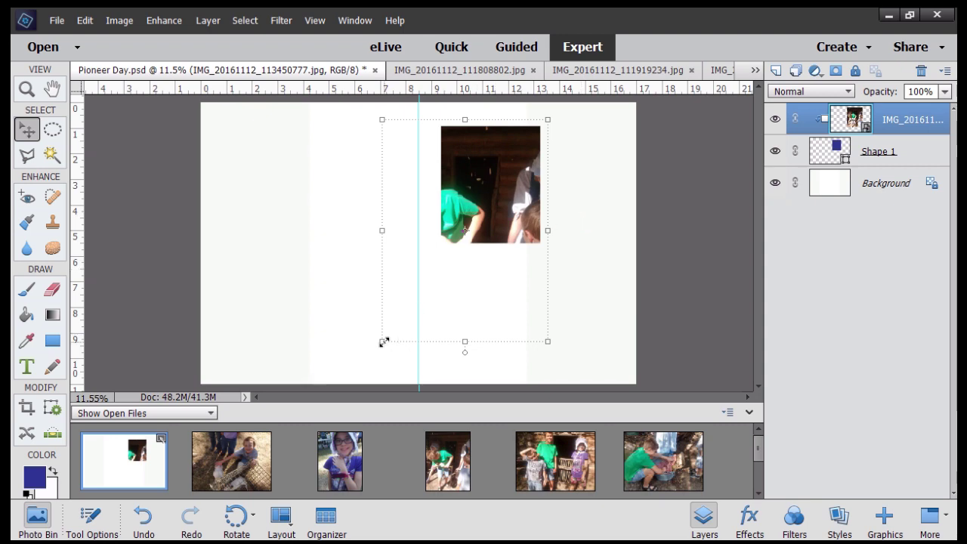
pyautogui.moveTo(384, 342); pyautogui.dragTo(437, 272)
pyautogui.moveTo(510, 203); pyautogui.dragTo(511, 176)
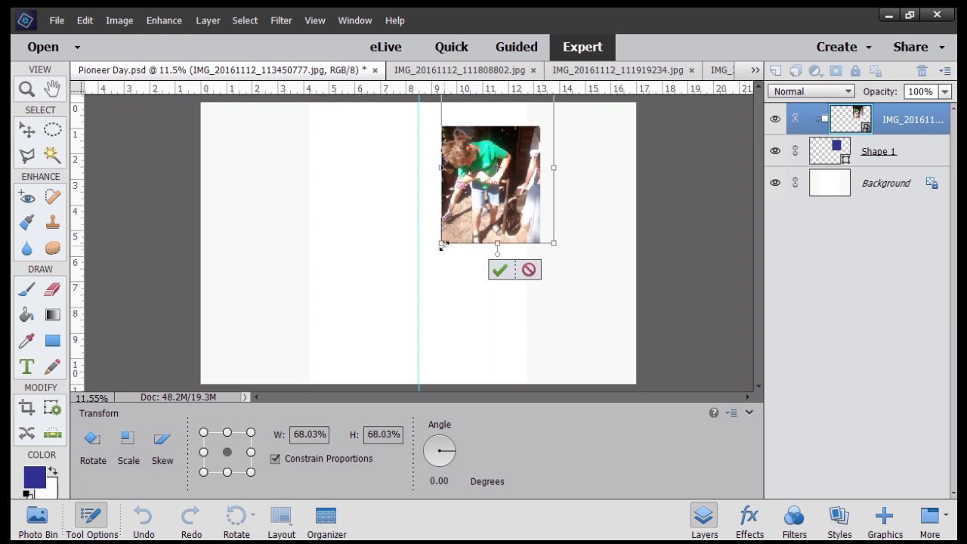
pyautogui.moveTo(442, 246); pyautogui.dragTo(433, 255)
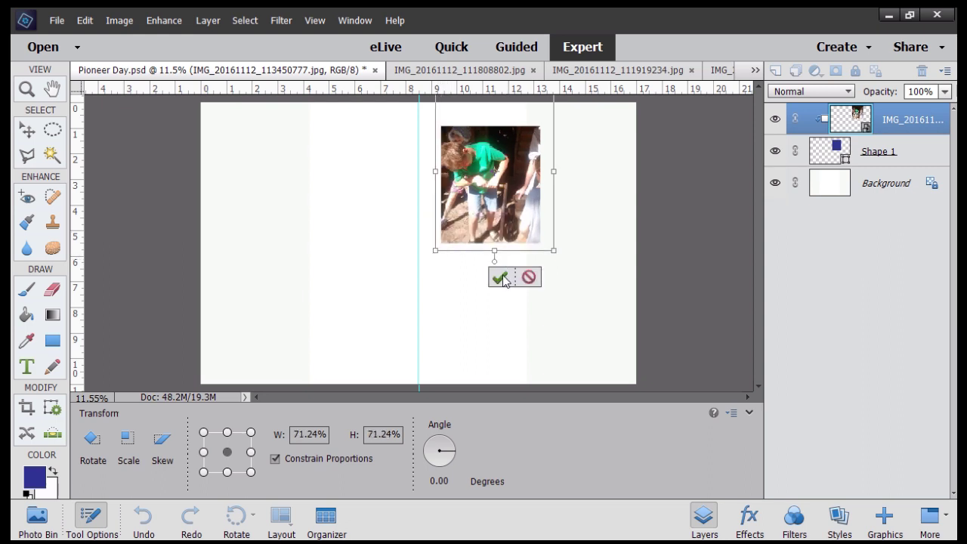
pyautogui.click(499, 276)
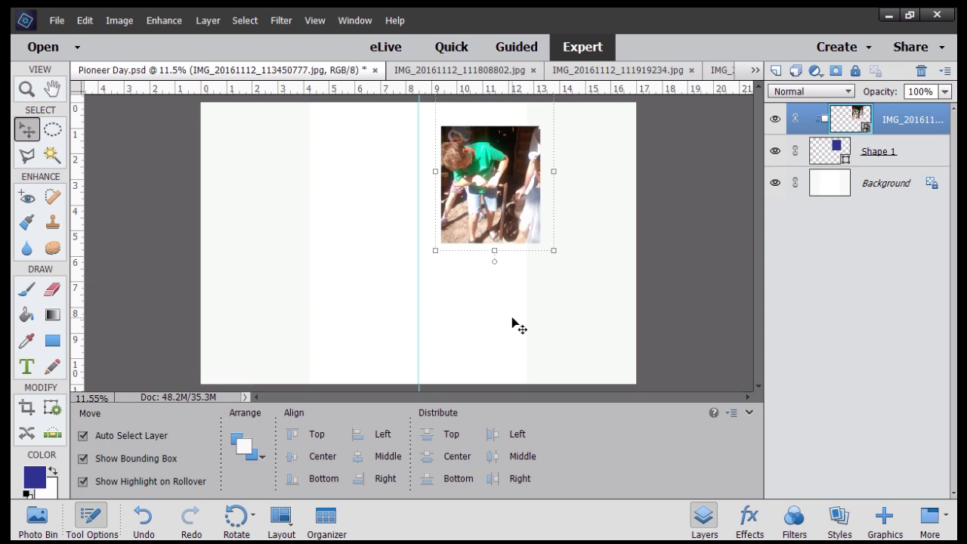
# - Resize the Shape 1 frame's left and bottom edges around the boy's photo, commit, then deselect it
pyautogui.click(909, 155)
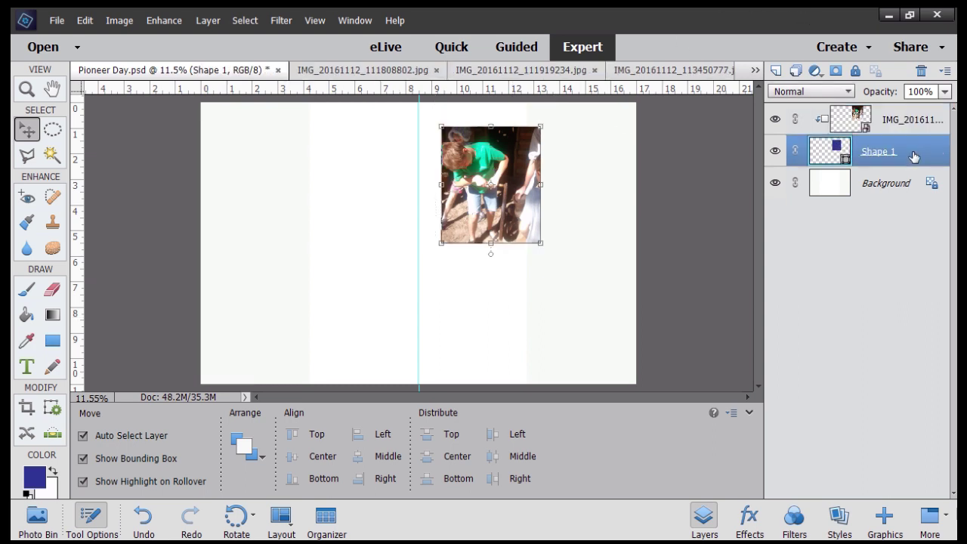
pyautogui.click(539, 185)
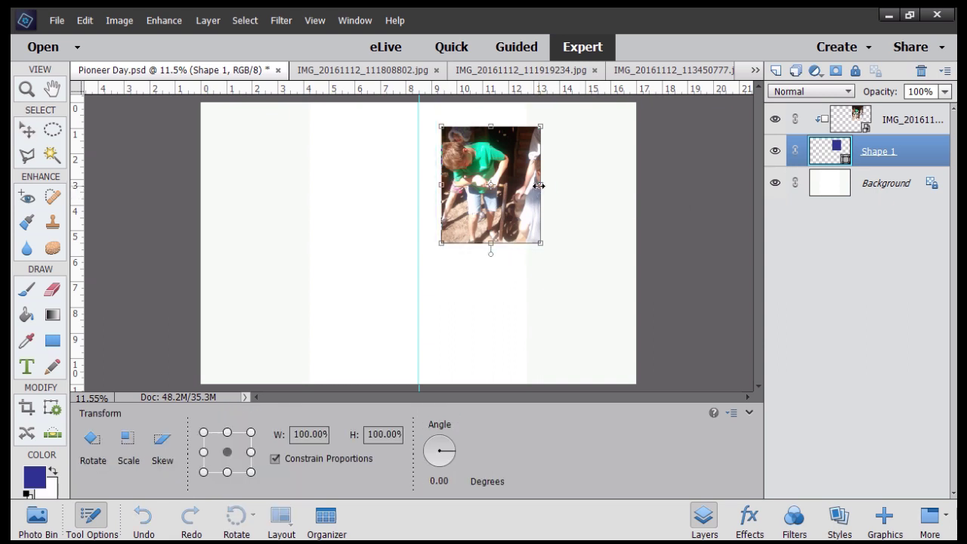
pyautogui.moveTo(539, 185); pyautogui.dragTo(523, 185)
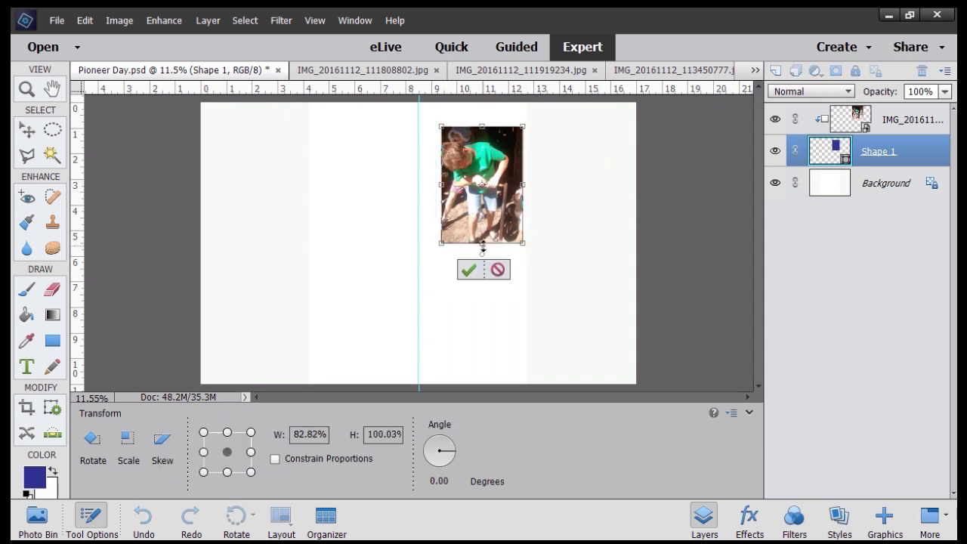
pyautogui.moveTo(483, 245); pyautogui.dragTo(484, 257)
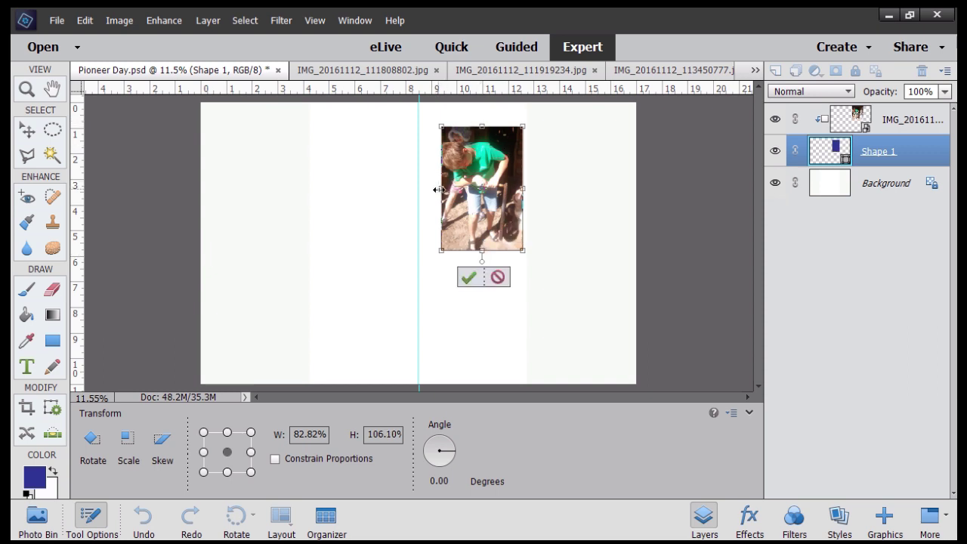
pyautogui.moveTo(436, 190); pyautogui.dragTo(435, 189)
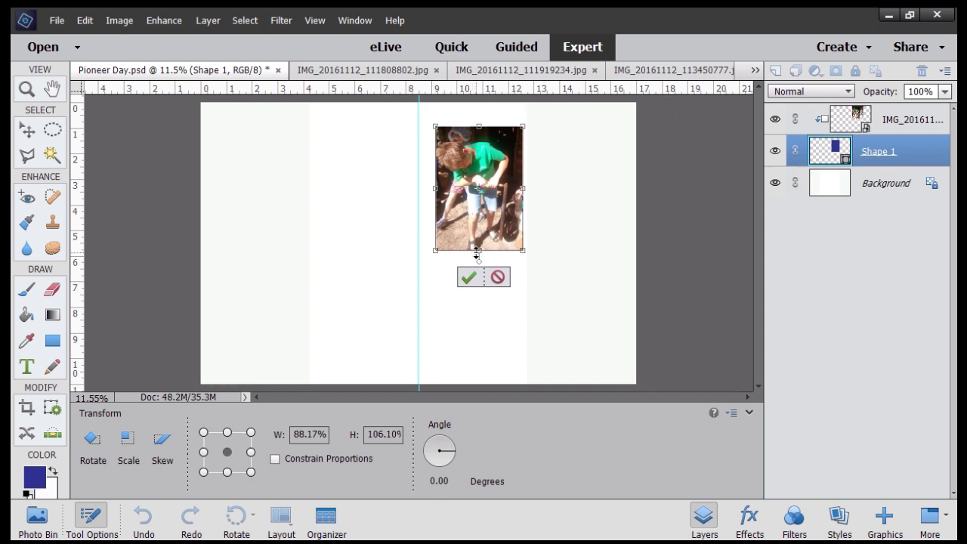
pyautogui.moveTo(476, 253); pyautogui.dragTo(477, 258)
pyautogui.click(468, 276)
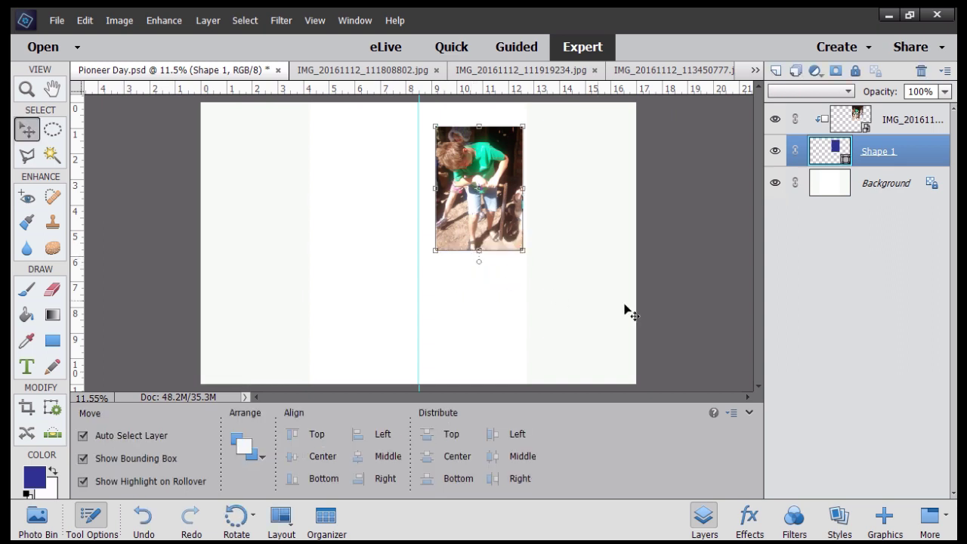
pyautogui.click(587, 295)
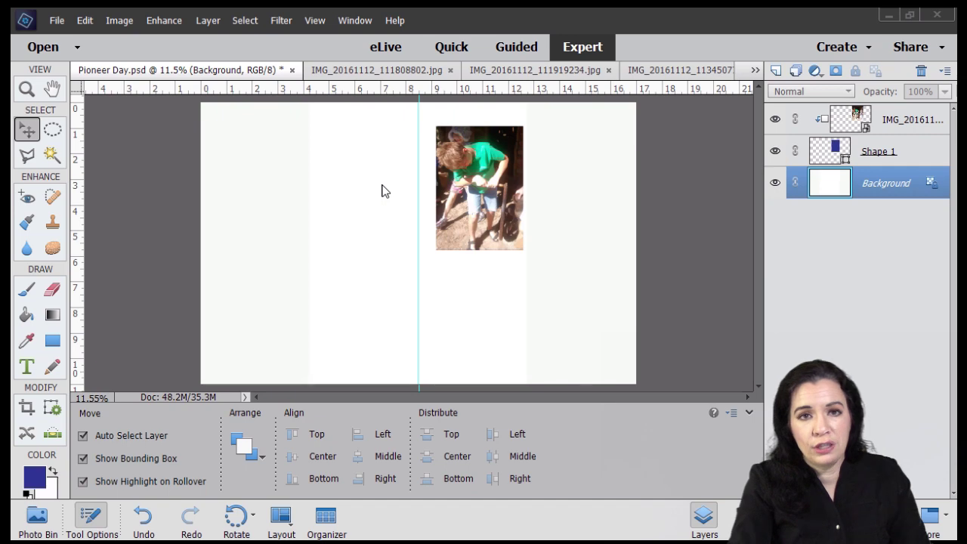
# - Make IMG_20161112_111808802.jpg, the boy-and-rabbits photo, the active document from the Photo Bin
pyautogui.click(38, 519)
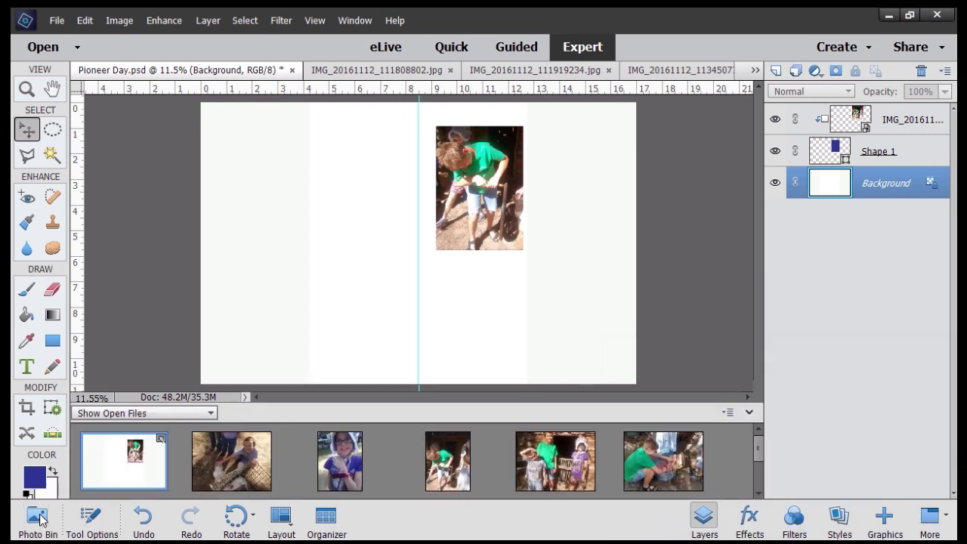
pyautogui.click(37, 519)
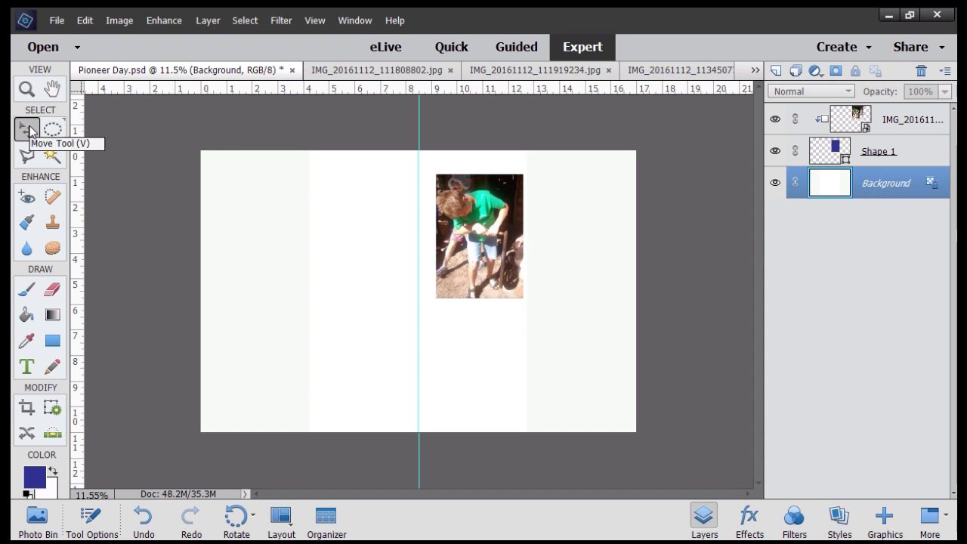
pyautogui.click(51, 342)
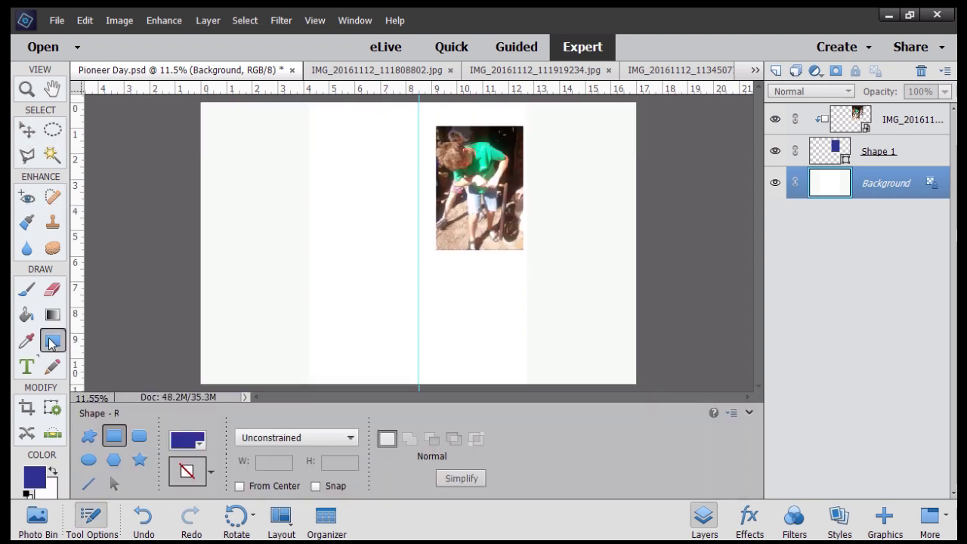
pyautogui.click(36, 518)
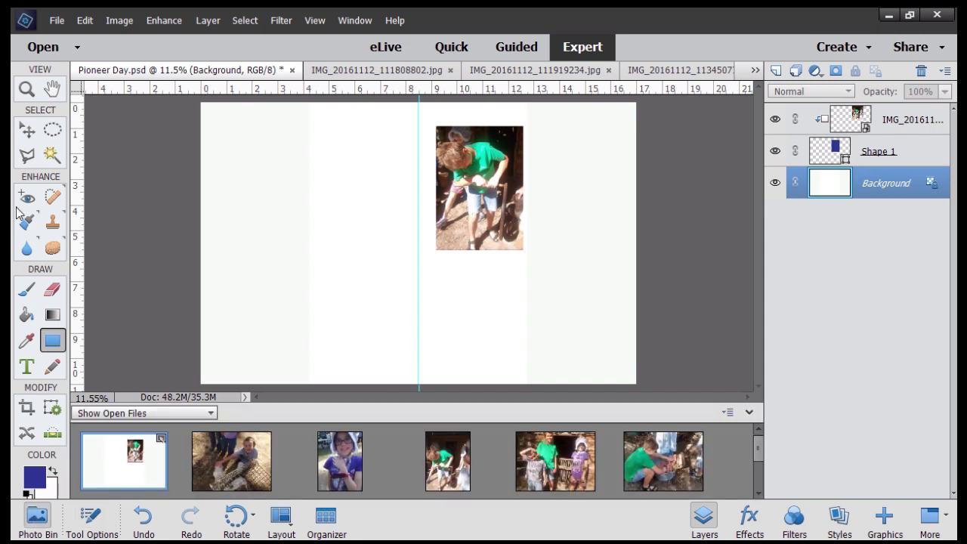
pyautogui.click(27, 130)
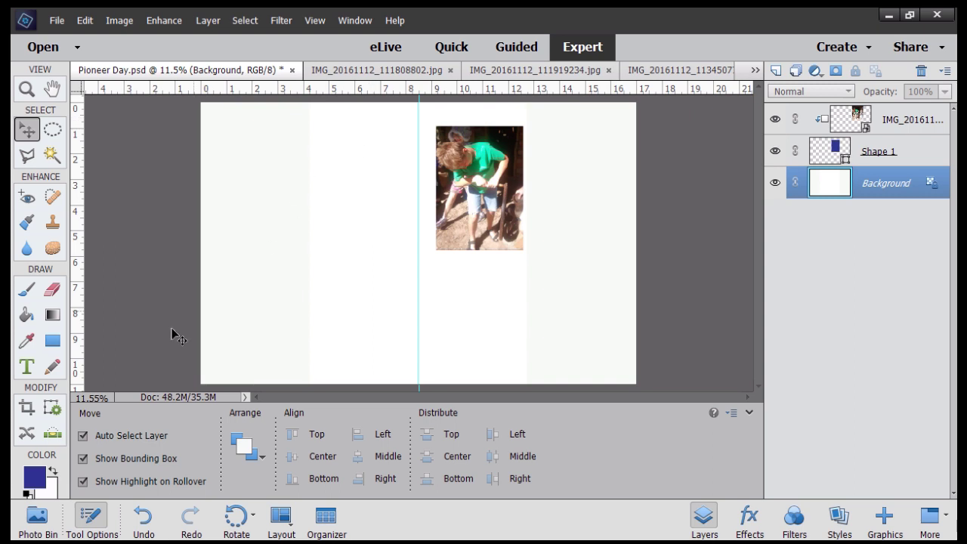
pyautogui.click(36, 517)
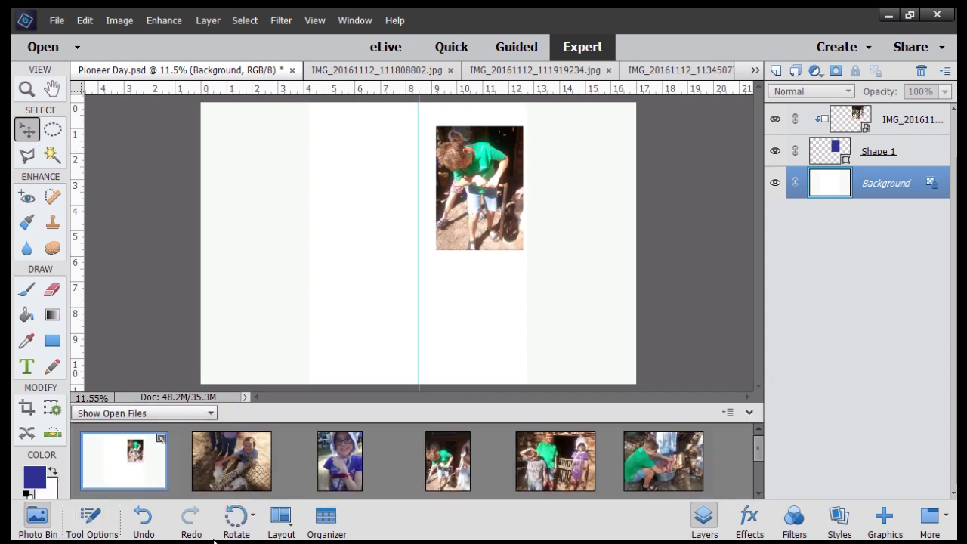
pyautogui.click(232, 464)
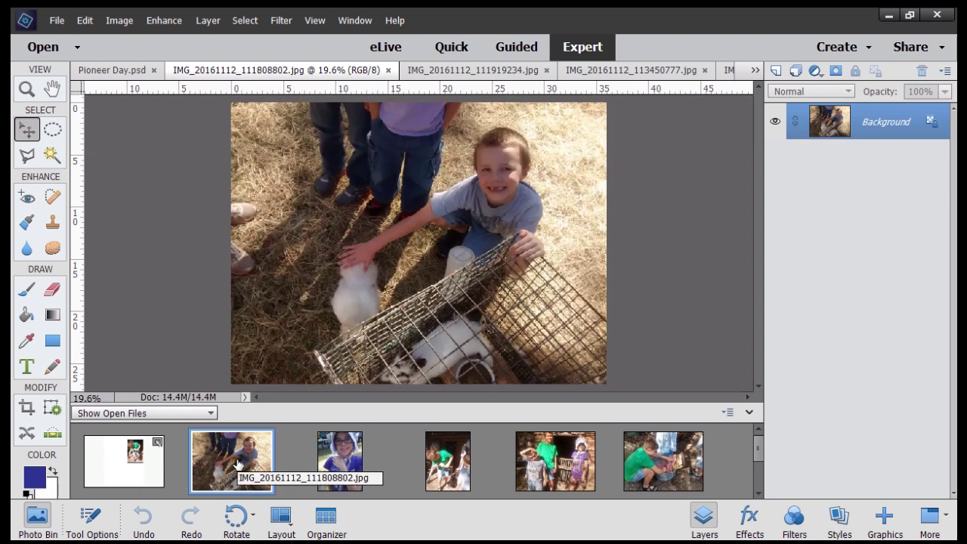
# - Crop the rabbit photo to a roughly square frame around the boy and cage, trimming the left figures
pyautogui.click(27, 410)
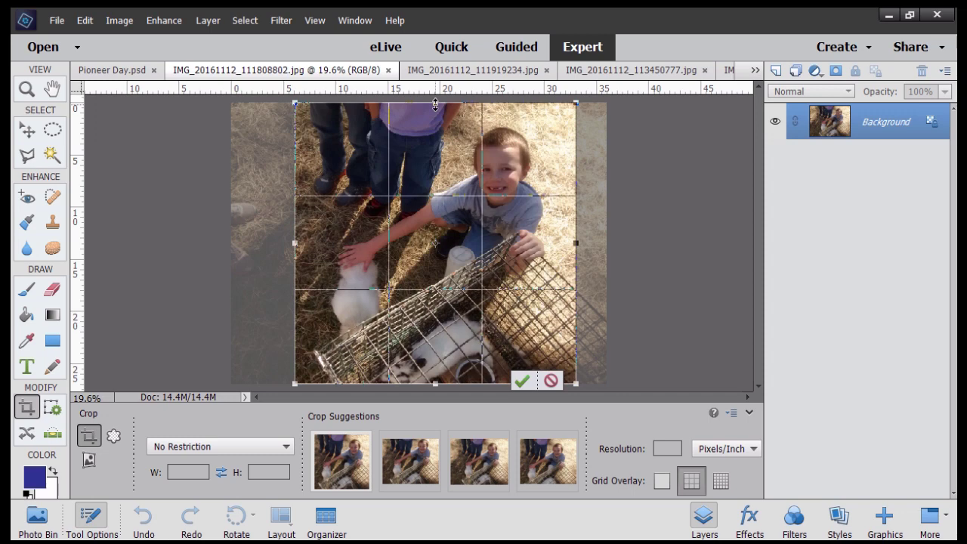
pyautogui.moveTo(435, 104); pyautogui.dragTo(435, 144)
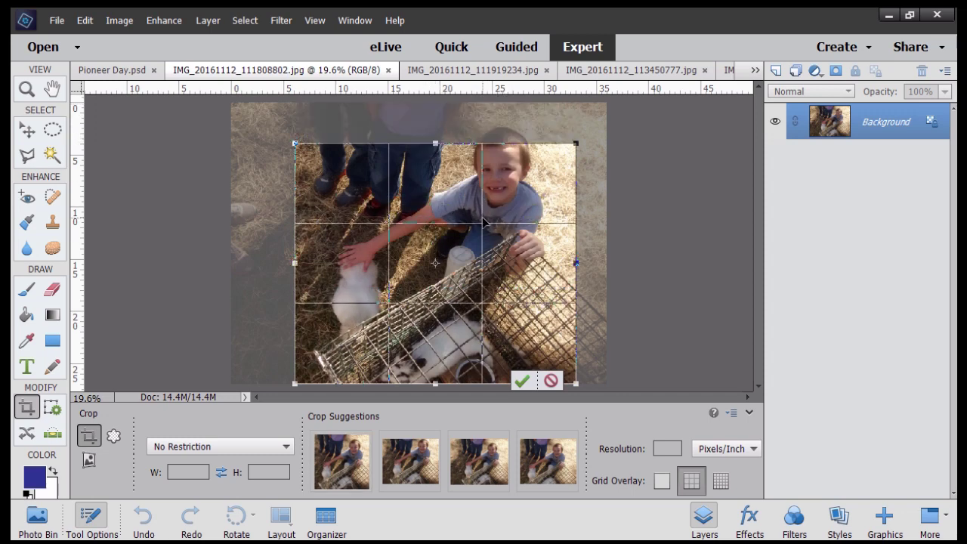
pyautogui.moveTo(506, 287); pyautogui.dragTo(487, 293)
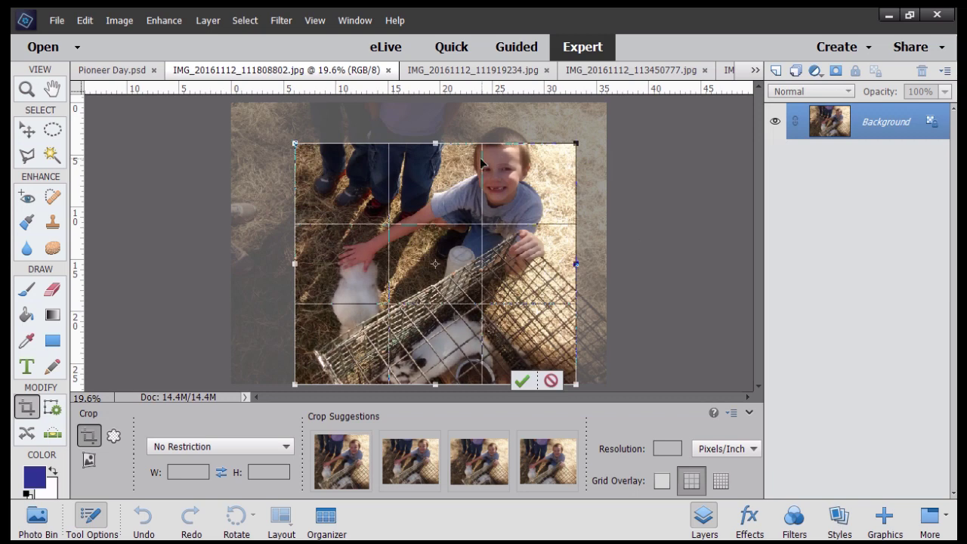
pyautogui.moveTo(436, 142); pyautogui.dragTo(439, 142)
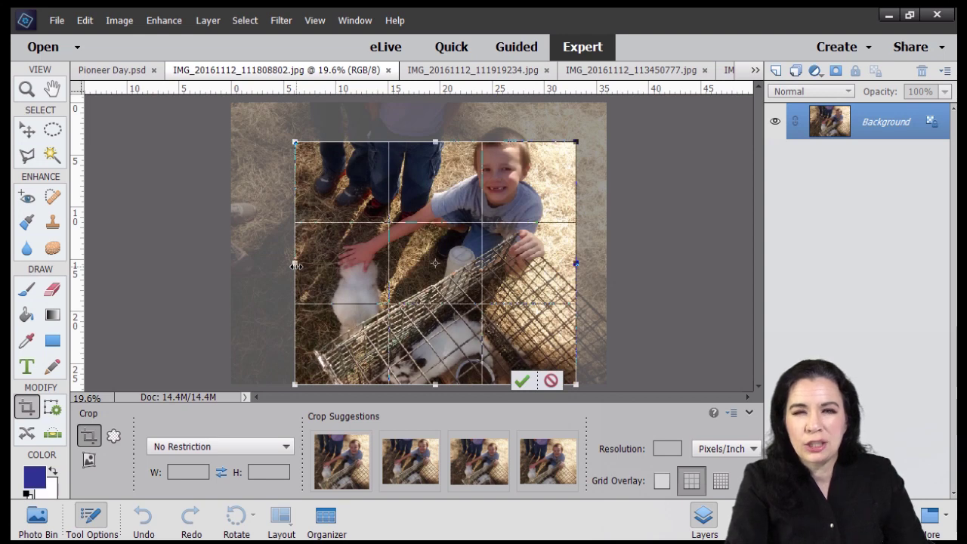
pyautogui.moveTo(296, 265); pyautogui.dragTo(289, 265)
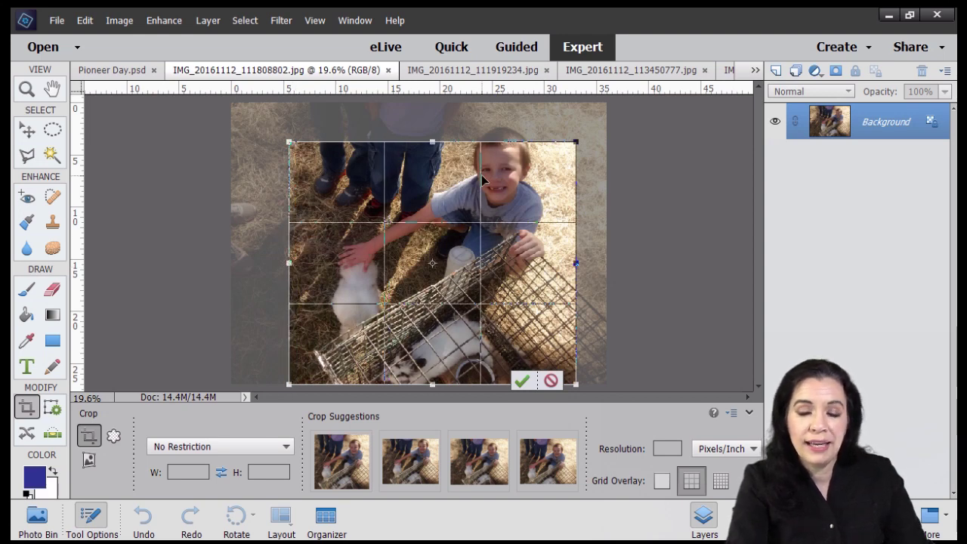
pyautogui.click(522, 381)
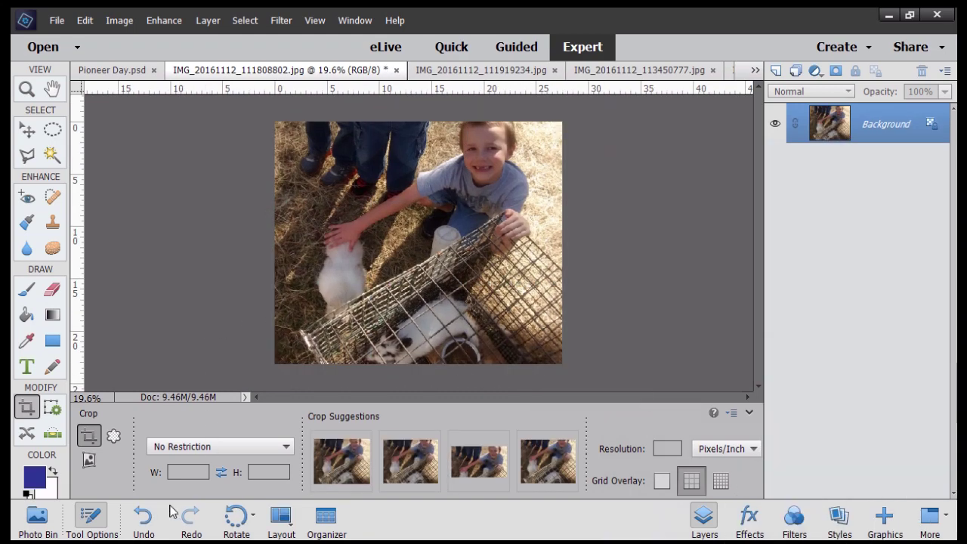
pyautogui.click(35, 518)
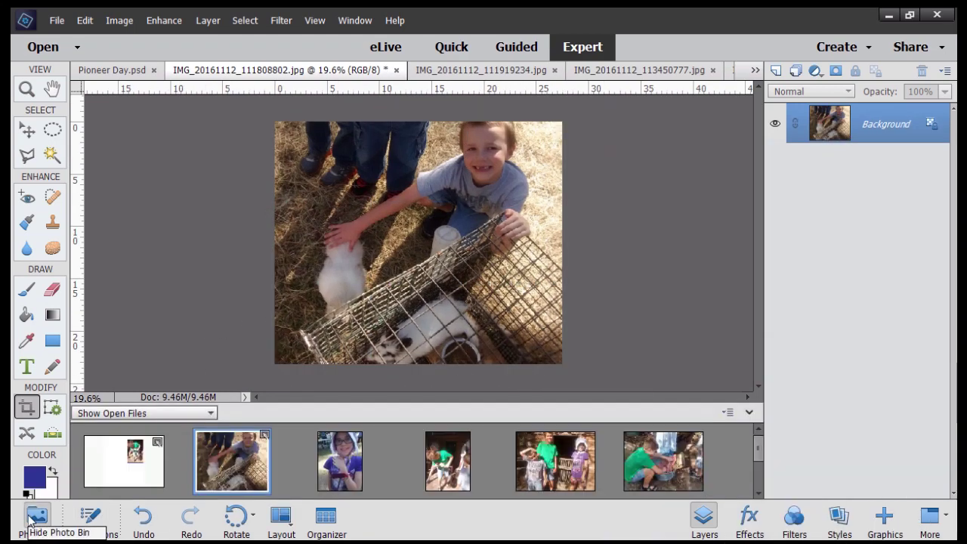
# - Bring the cropped rabbit photo into Pioneer Day.psd and move it right to overlap the green-shirt photo
pyautogui.click(152, 458)
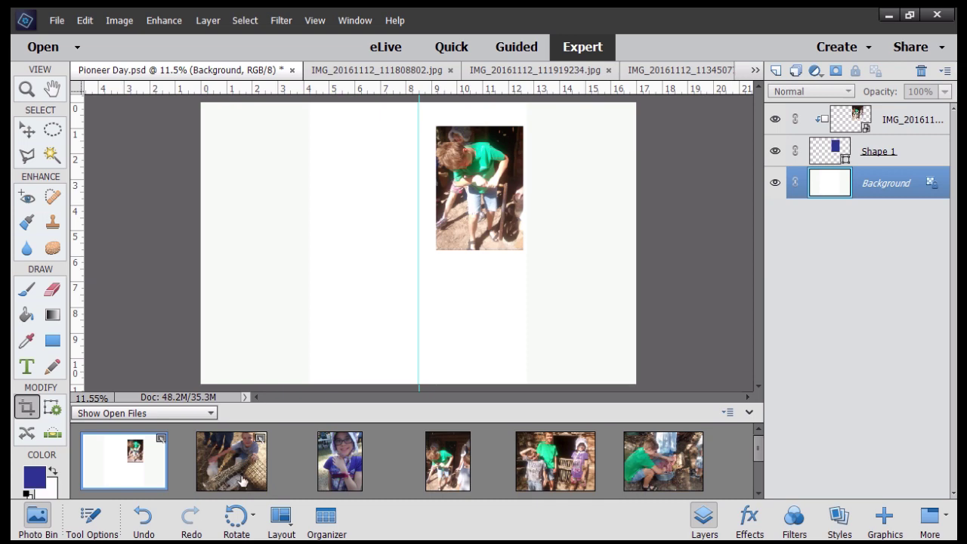
pyautogui.moveTo(241, 477); pyautogui.dragTo(315, 318)
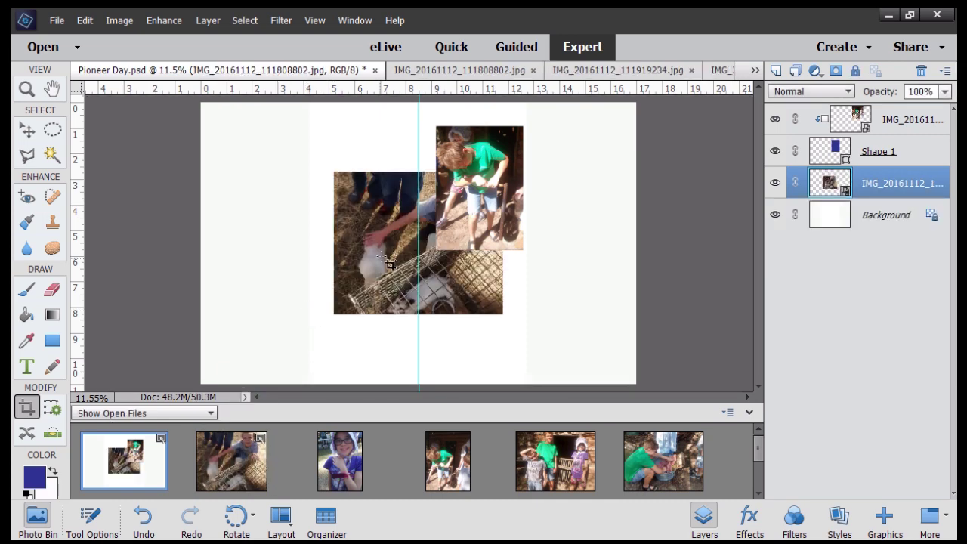
pyautogui.moveTo(386, 243); pyautogui.dragTo(344, 250)
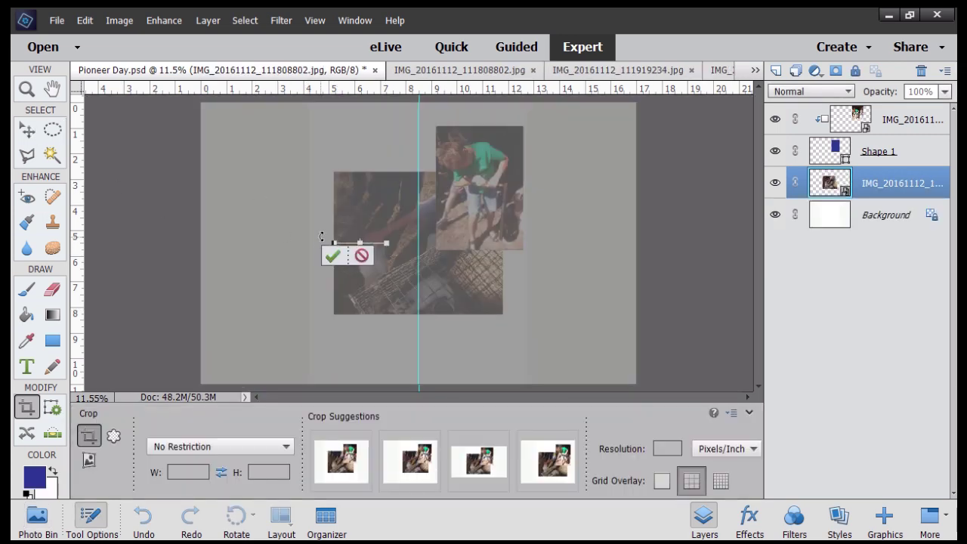
pyautogui.click(364, 256)
pyautogui.press('v')
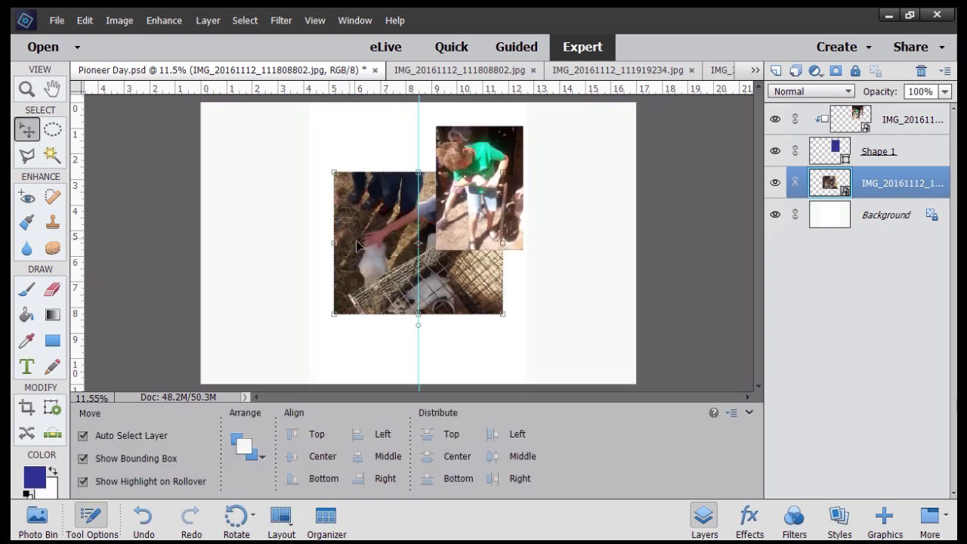
pyautogui.moveTo(400, 221); pyautogui.dragTo(517, 175)
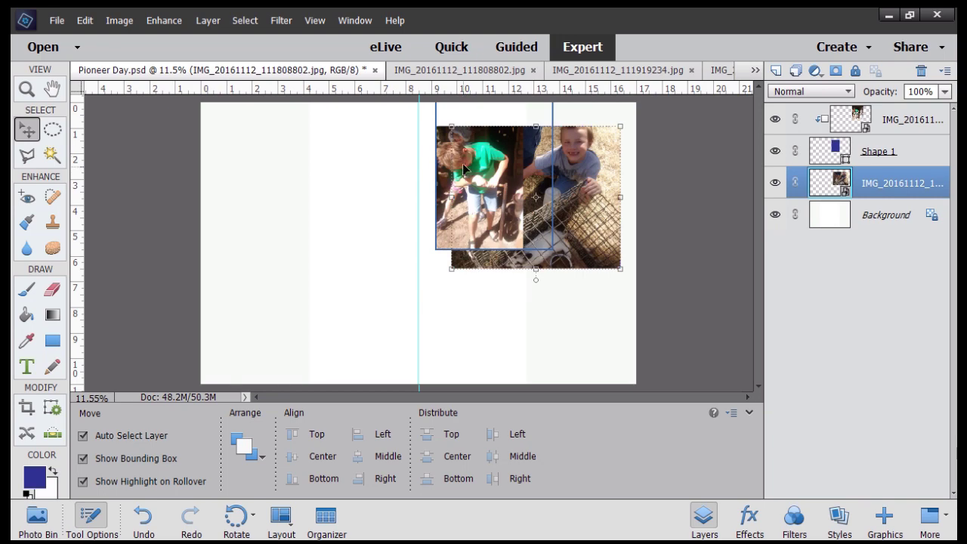
pyautogui.click(538, 340)
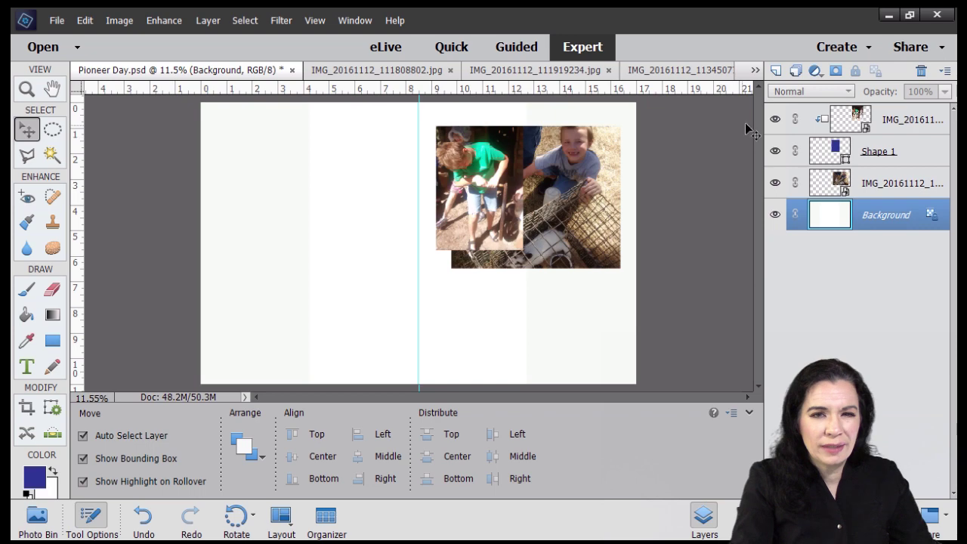
# - Nudge the green-shirt photo in its frame, link it with Shape 1, and move both beside the centre guide
pyautogui.moveTo(468, 189); pyautogui.dragTo(495, 187)
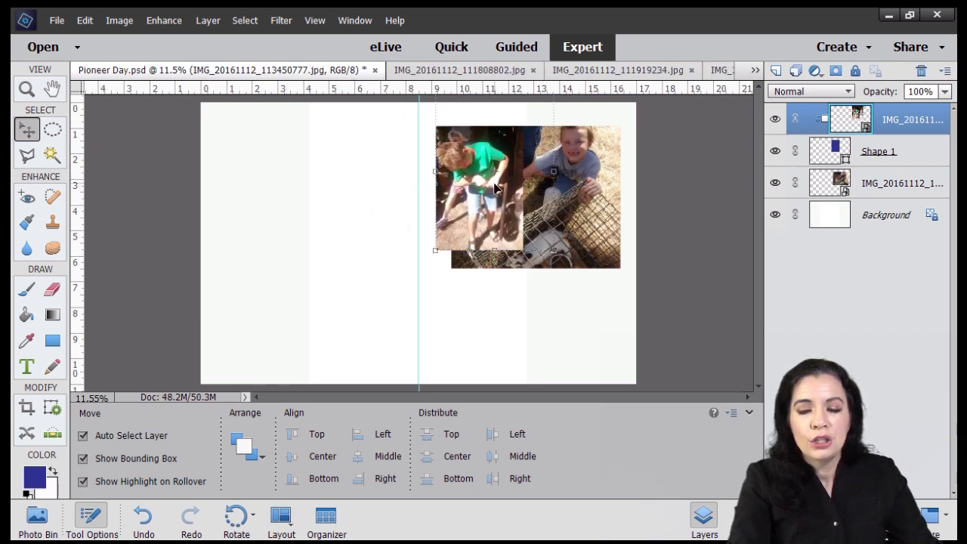
pyautogui.click(464, 380)
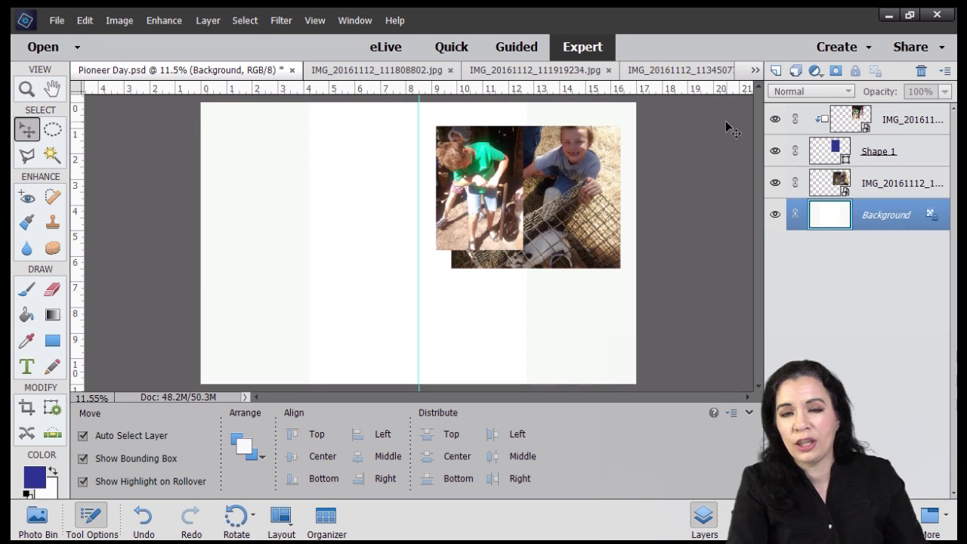
pyautogui.click(876, 149)
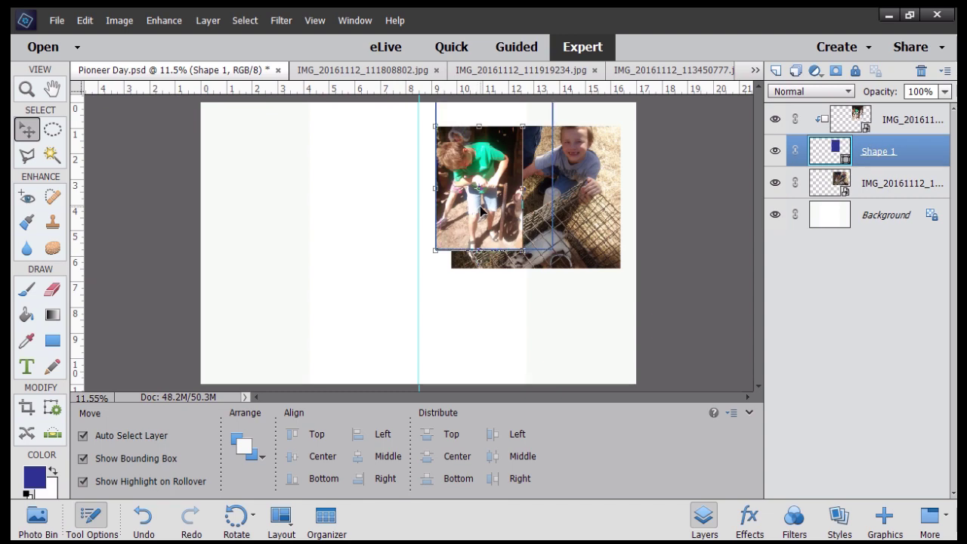
pyautogui.keyDown('shift'); pyautogui.click(902, 121); pyautogui.keyUp('shift')
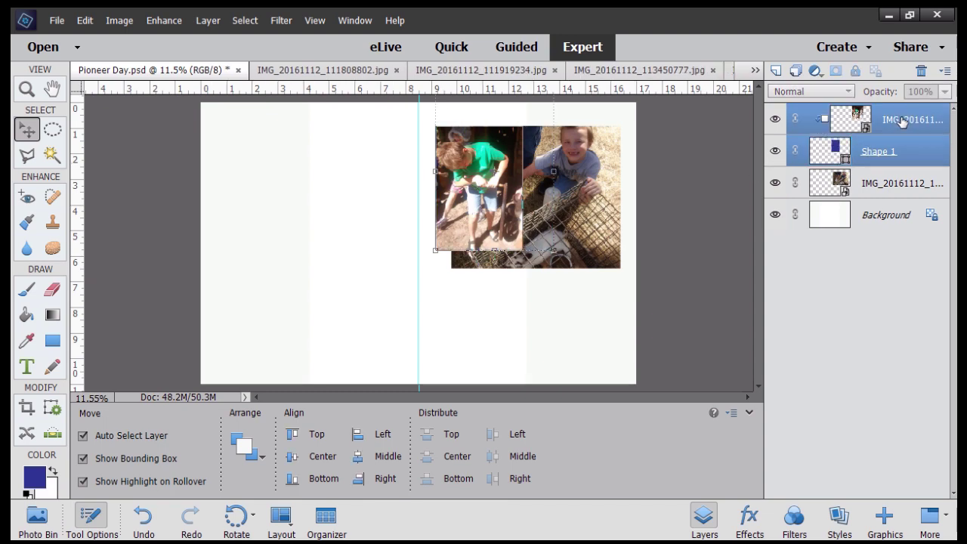
pyautogui.click(794, 123)
pyautogui.moveTo(474, 217); pyautogui.dragTo(258, 260)
pyautogui.click(469, 359)
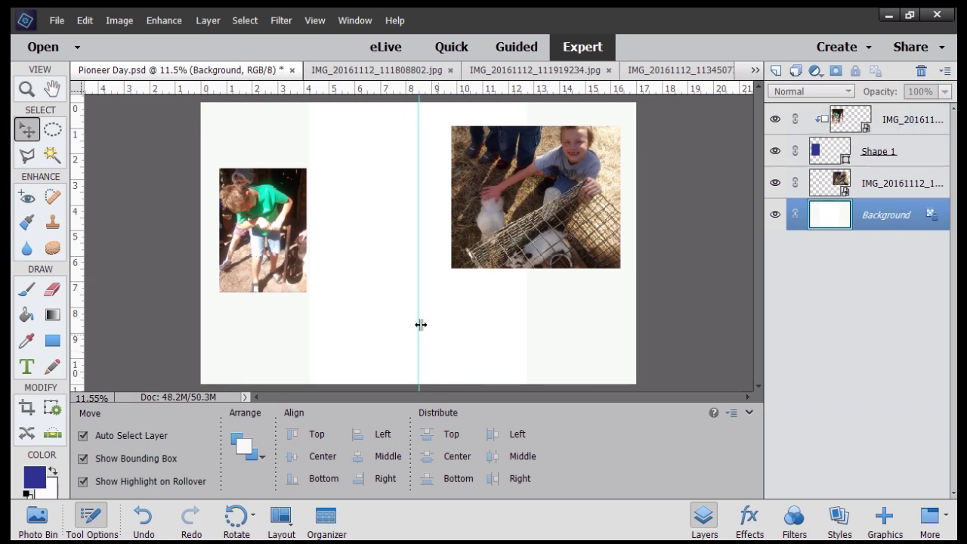
pyautogui.moveTo(283, 226); pyautogui.dragTo(381, 193)
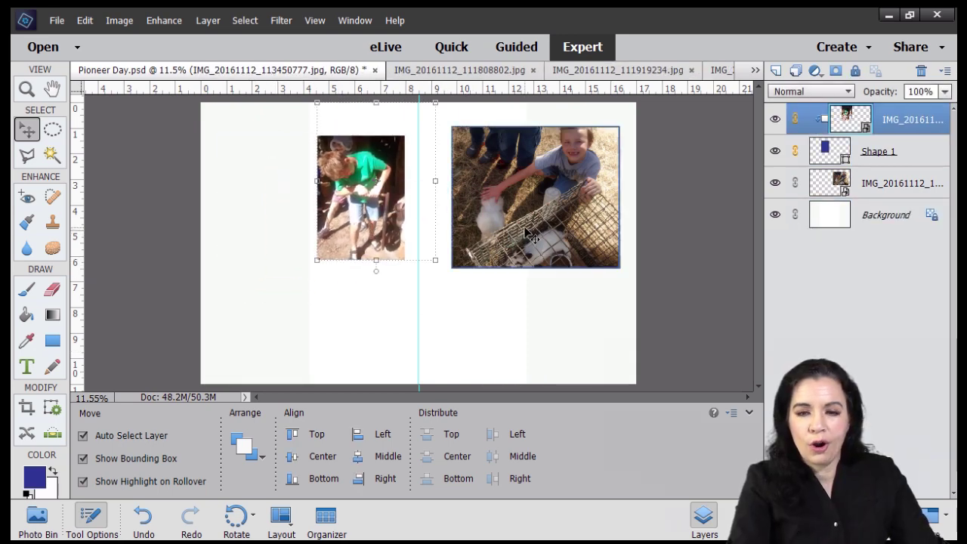
pyautogui.click(541, 325)
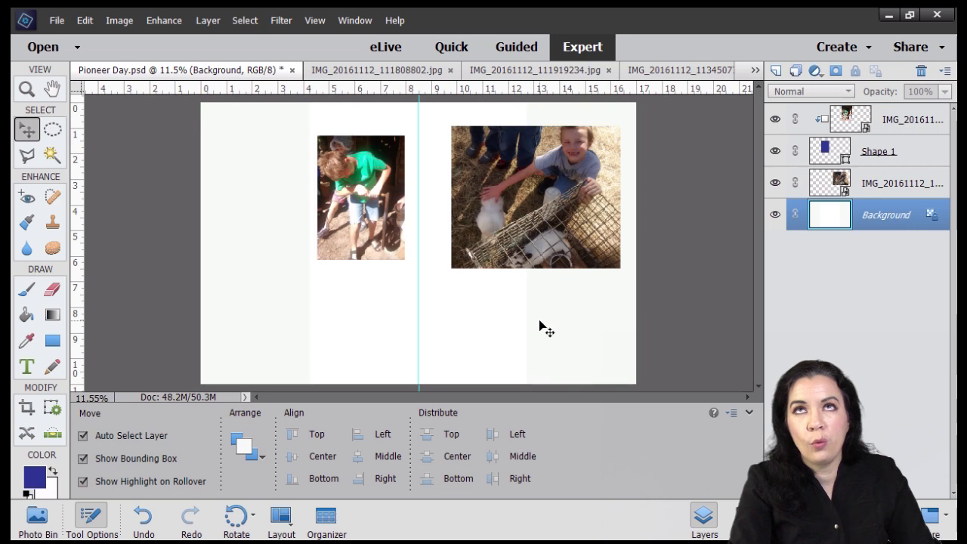
# - Put the rabbit-cage photo top right, the green-shirt photo bottom right, and add the tug-of-war photo upper left
pyautogui.moveTo(540, 174); pyautogui.dragTo(555, 148)
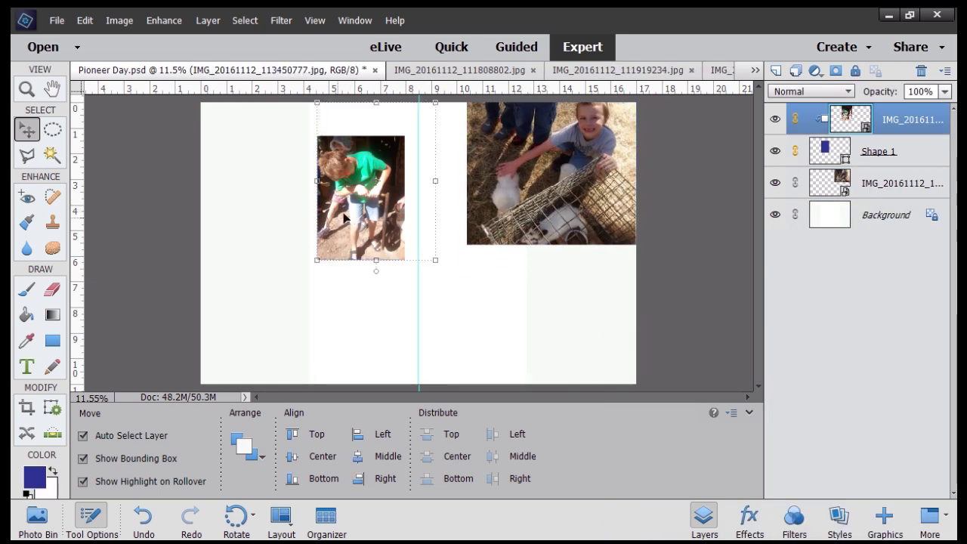
pyautogui.moveTo(344, 217); pyautogui.dragTo(606, 292)
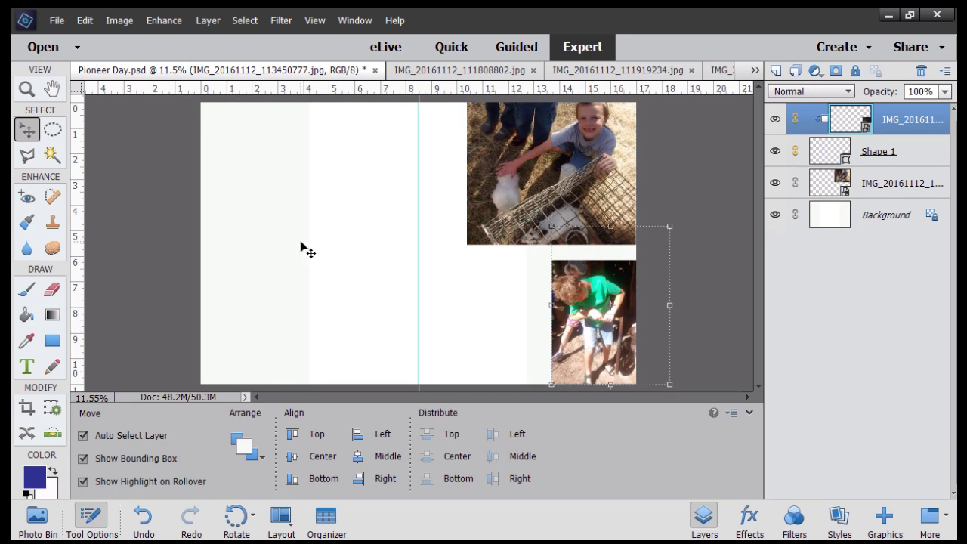
pyautogui.click(34, 522)
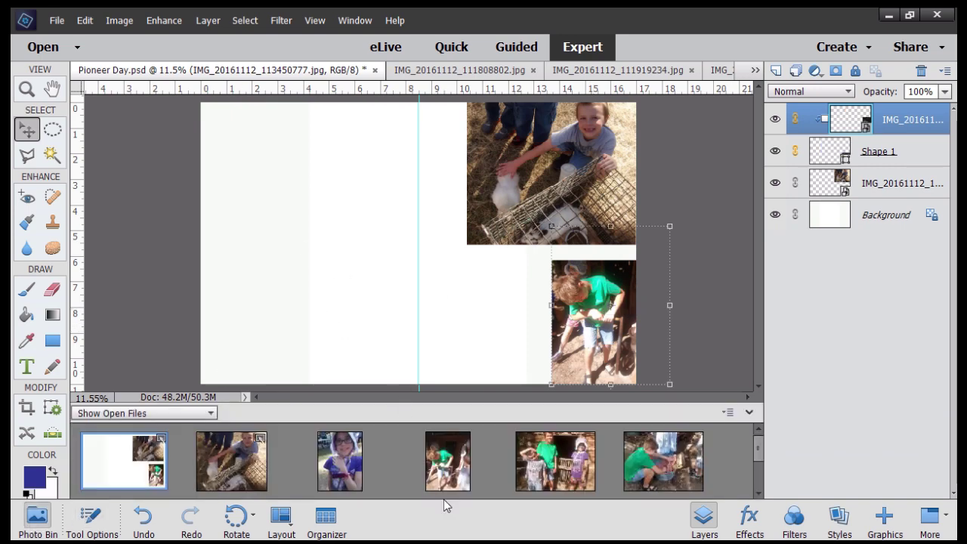
pyautogui.scroll(-1, 435, 452)
pyautogui.scroll(-1, 432, 452)
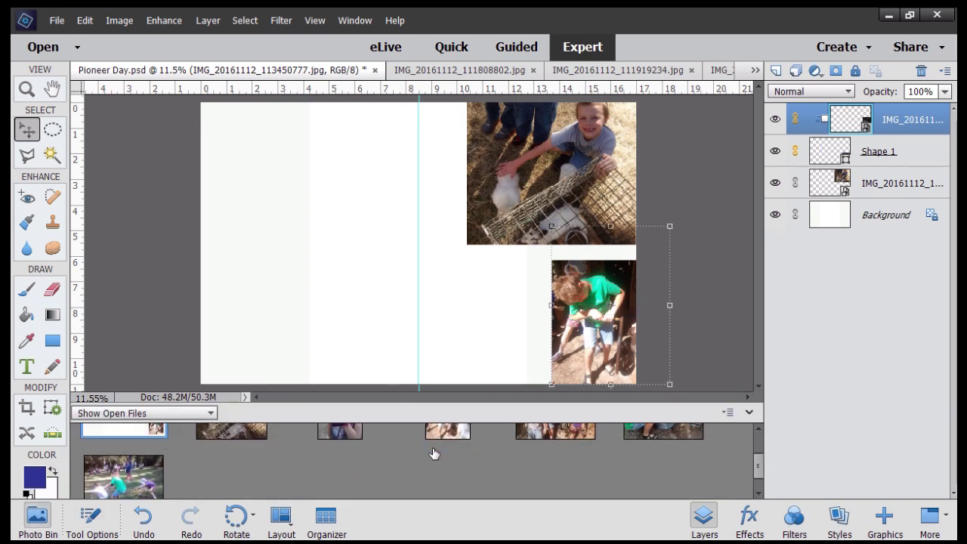
pyautogui.moveTo(121, 477); pyautogui.dragTo(287, 259)
pyautogui.moveTo(384, 244); pyautogui.dragTo(299, 197)
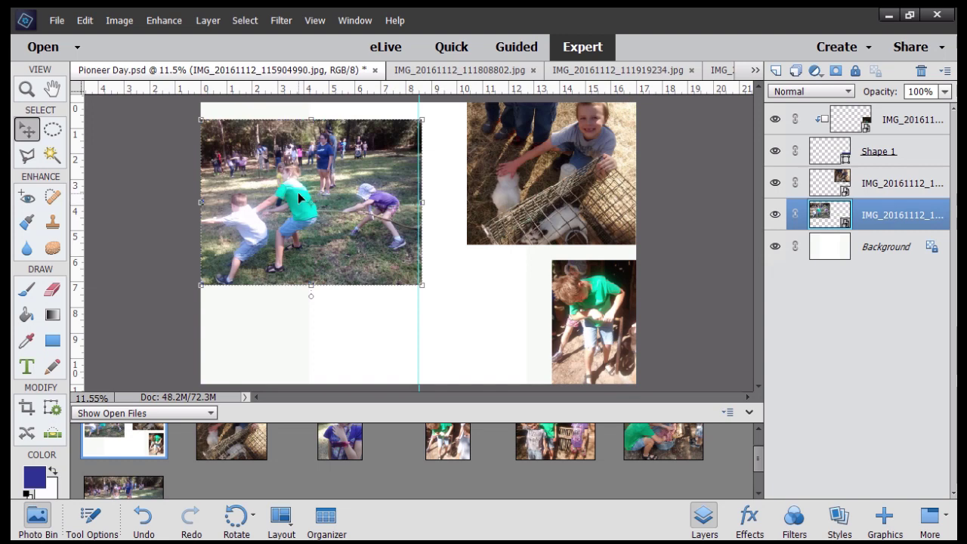
pyautogui.moveTo(300, 191); pyautogui.dragTo(316, 194)
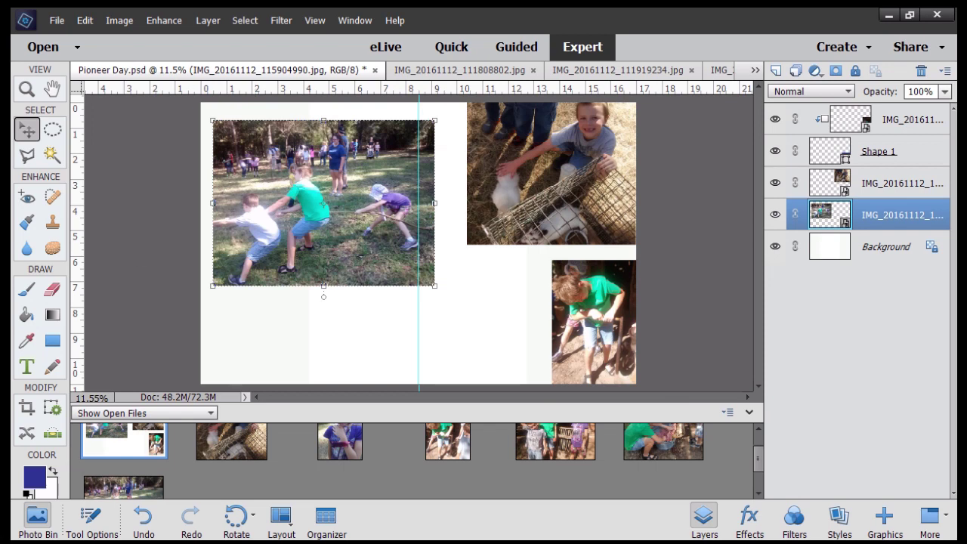
# - Simplify the tug-of-war smart layer by deleting a marquee strip, then undo the deletion
pyautogui.click(53, 132)
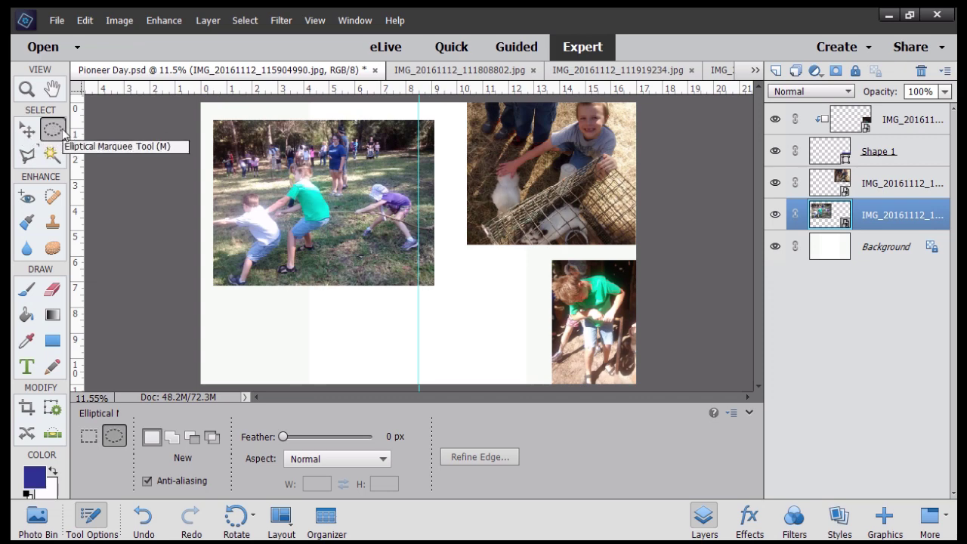
pyautogui.click(88, 438)
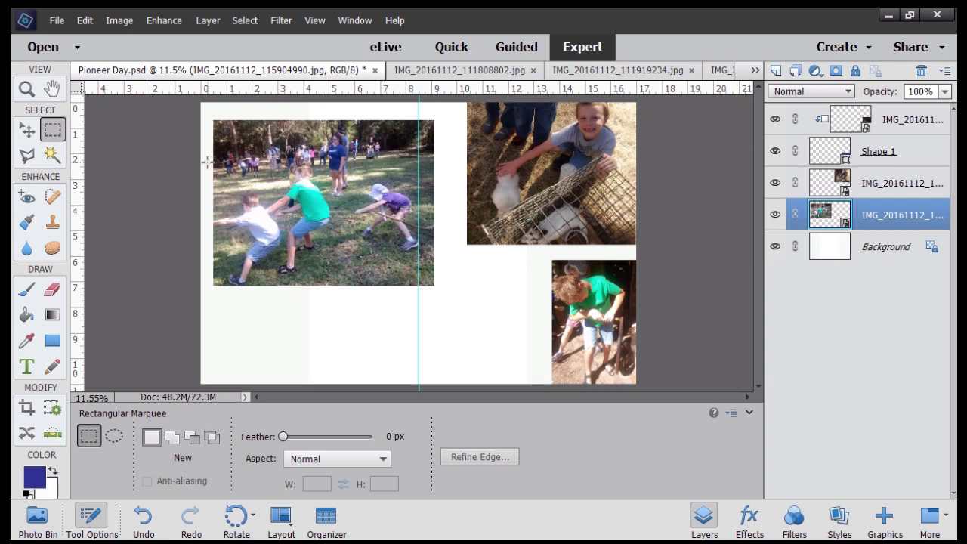
pyautogui.moveTo(201, 167); pyautogui.dragTo(442, 111)
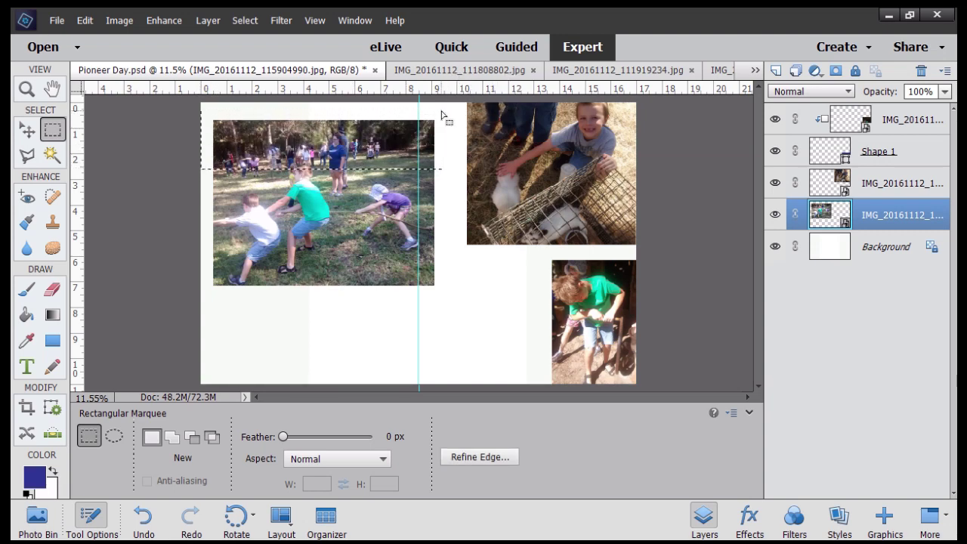
pyautogui.press('Delete')
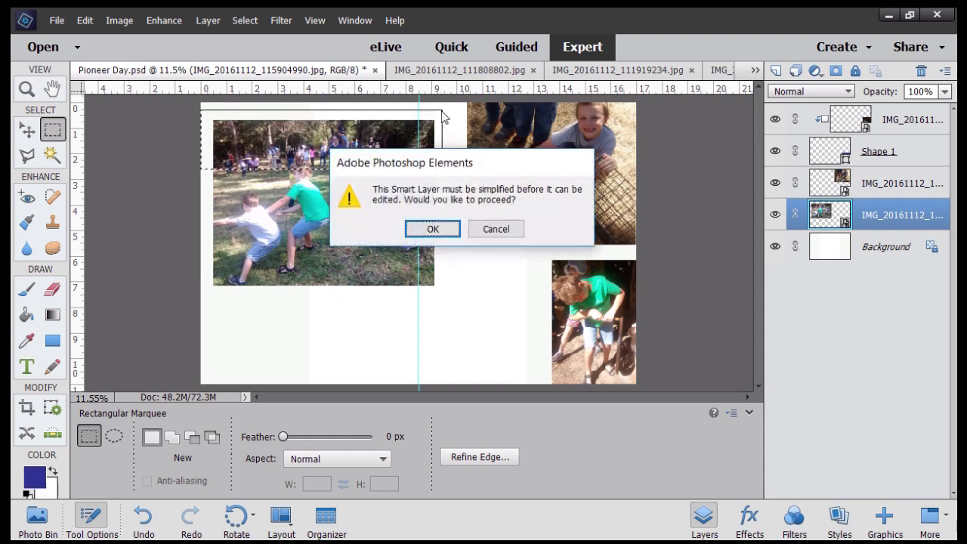
pyautogui.click(427, 235)
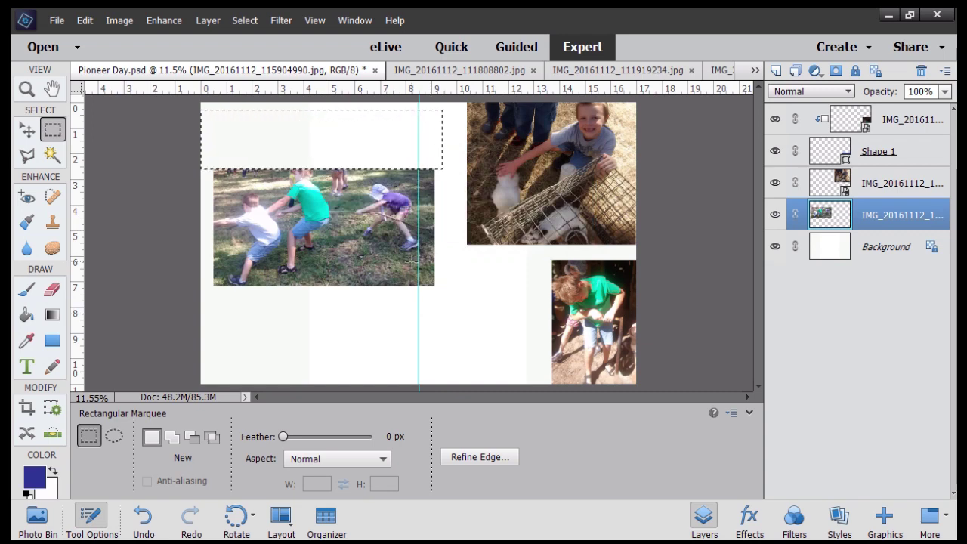
pyautogui.hotkey('ctrl', 'z')
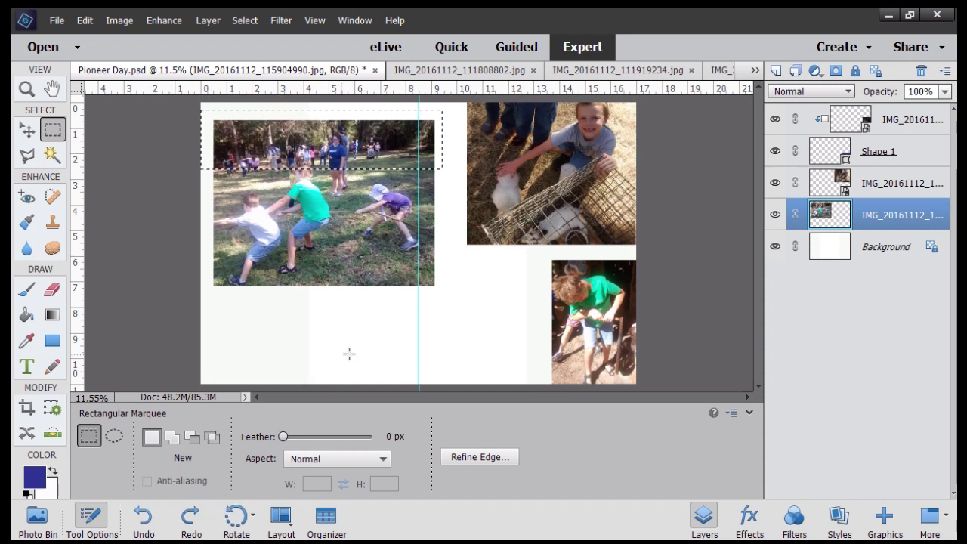
pyautogui.click(335, 305)
pyautogui.press('m')
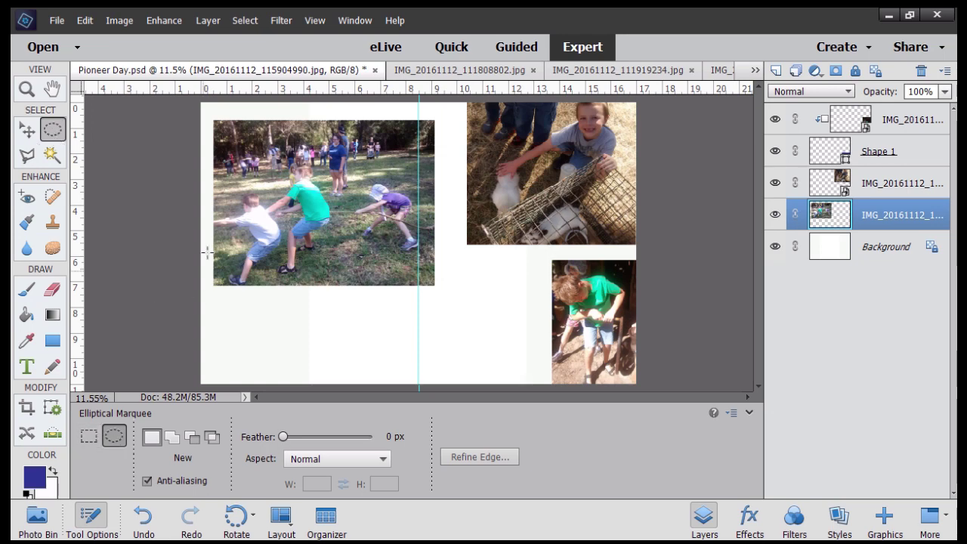
# - Copy an oval selection of the tug-of-war photo to a new layer, hide the original, then undo
pyautogui.moveTo(219, 159); pyautogui.dragTo(436, 277)
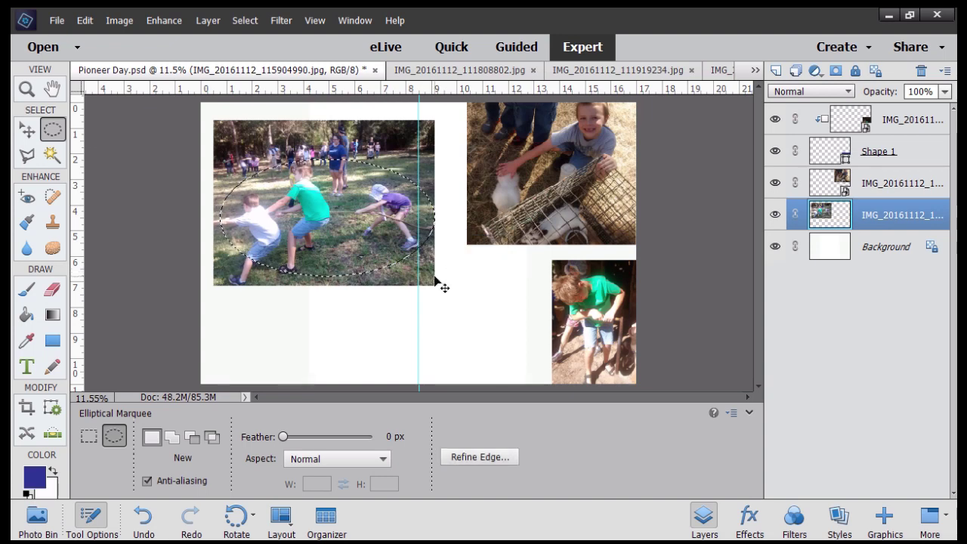
pyautogui.hotkey('ctrl', 'j')
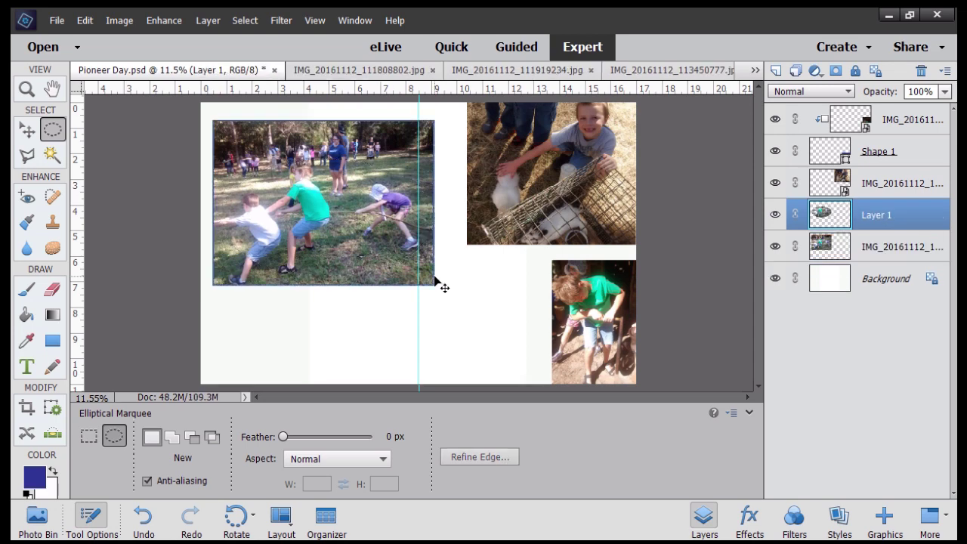
pyautogui.click(775, 247)
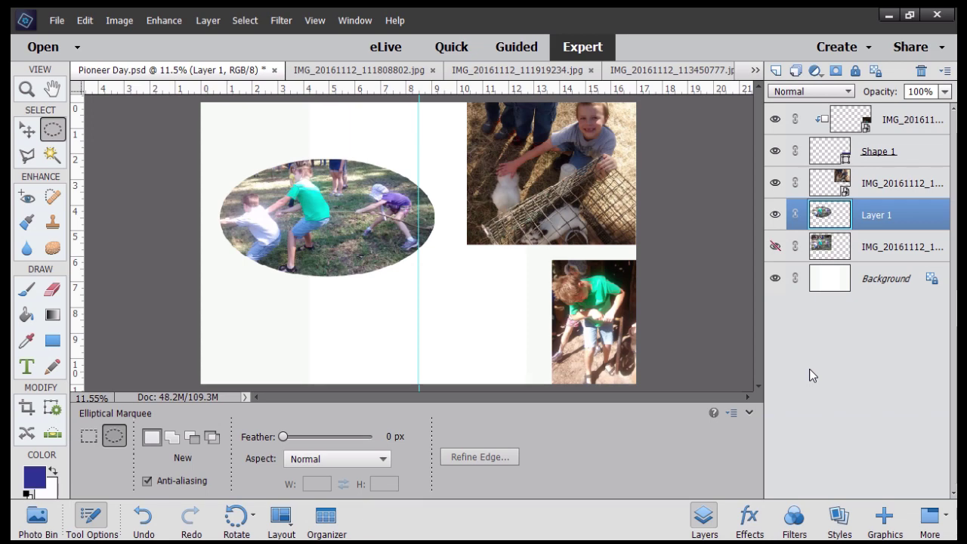
pyautogui.hotkey('ctrl', 'z')
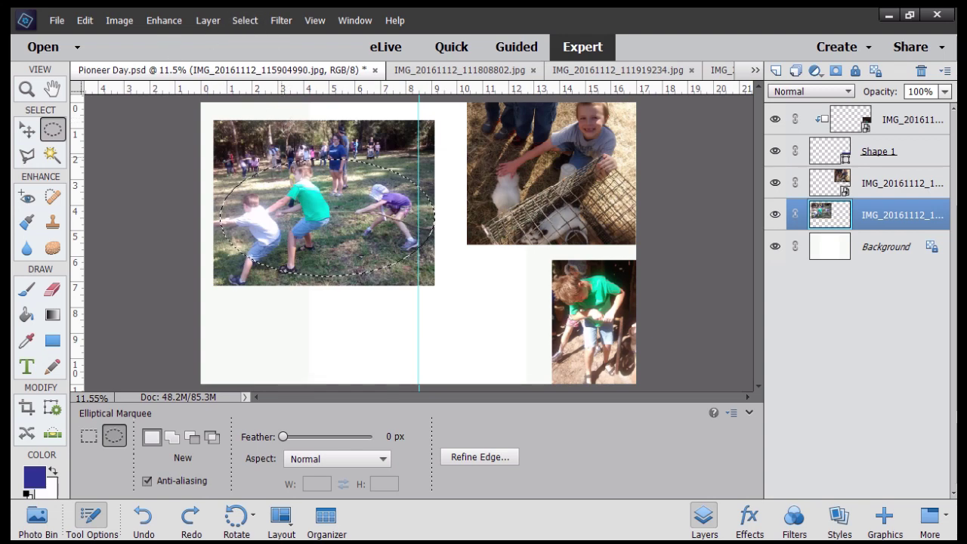
# - Invert the oval selection and delete everything outside it from the tug-of-war photo
pyautogui.click(252, 25)
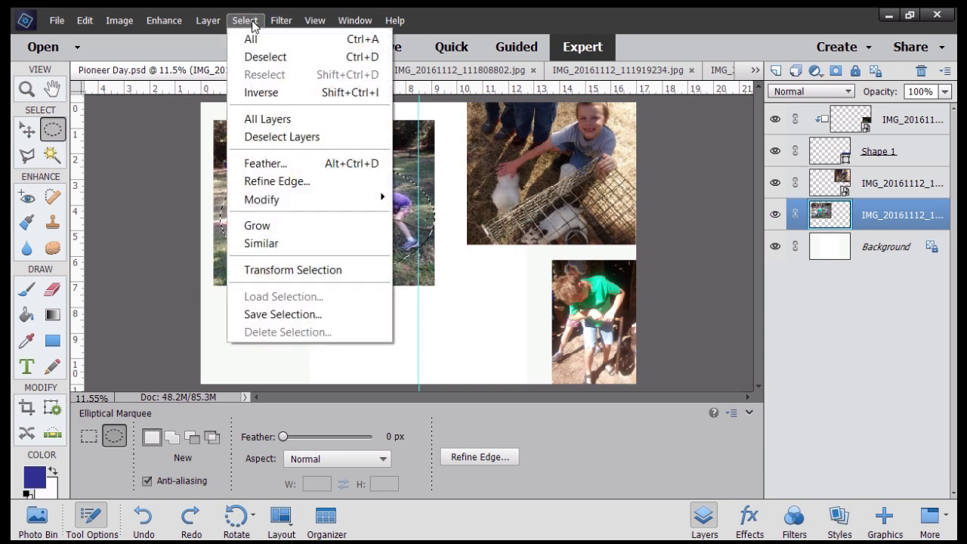
pyautogui.click(250, 91)
pyautogui.press('Delete')
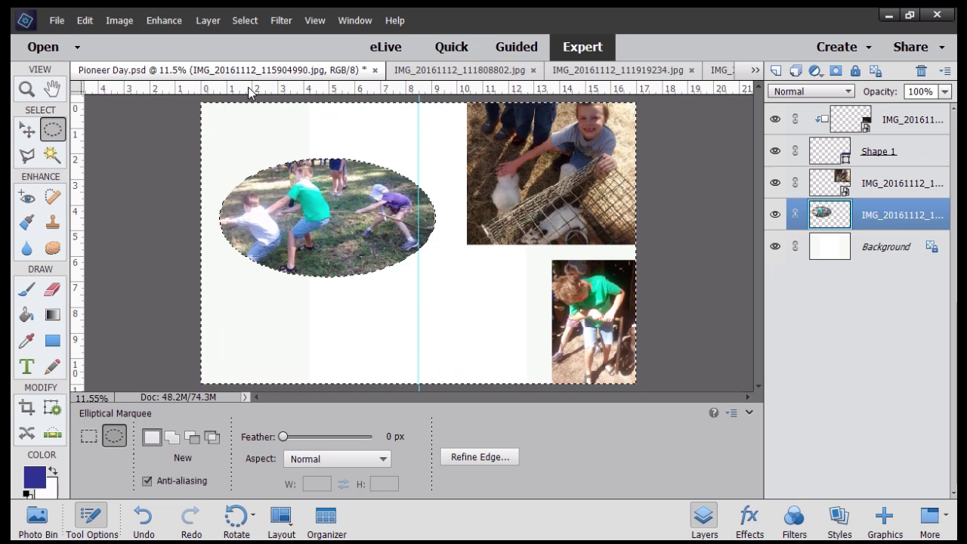